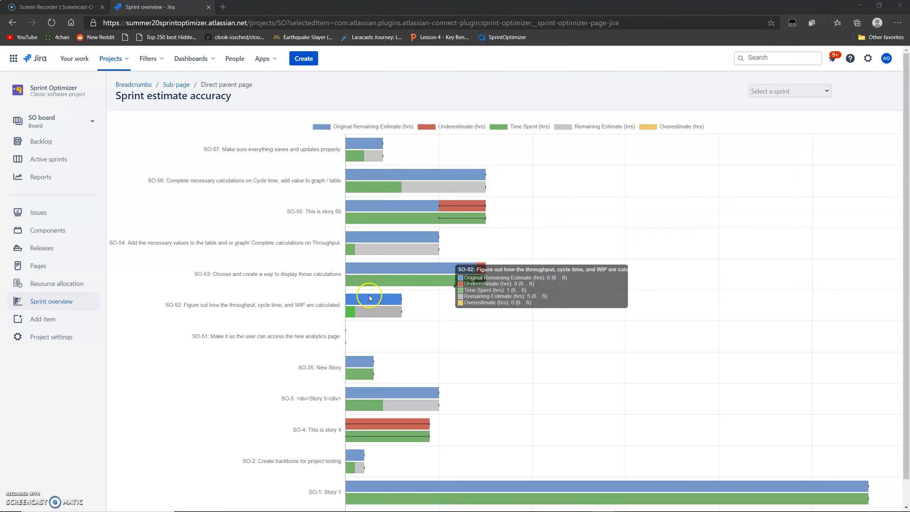
- Toggle the Original Remaining Estimate bars off and back on in the sprint chart
mouse_move(367, 153)
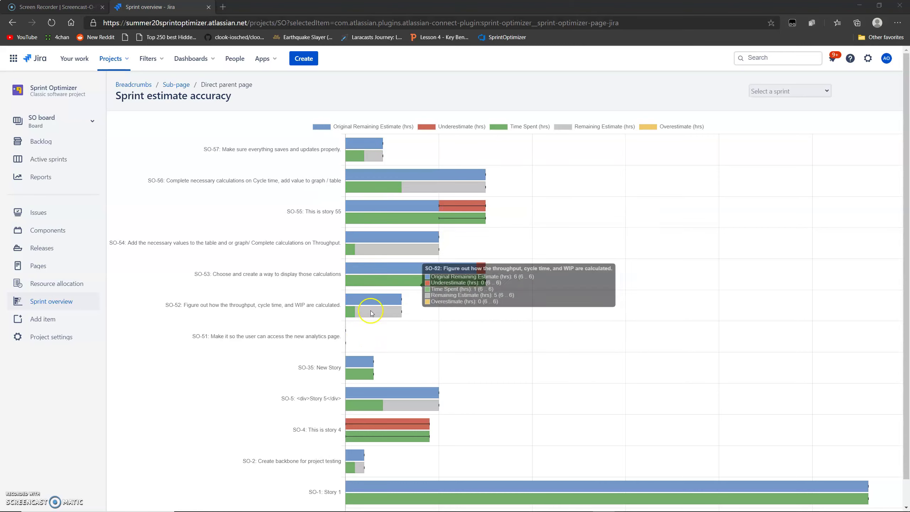
mouse_move(350, 466)
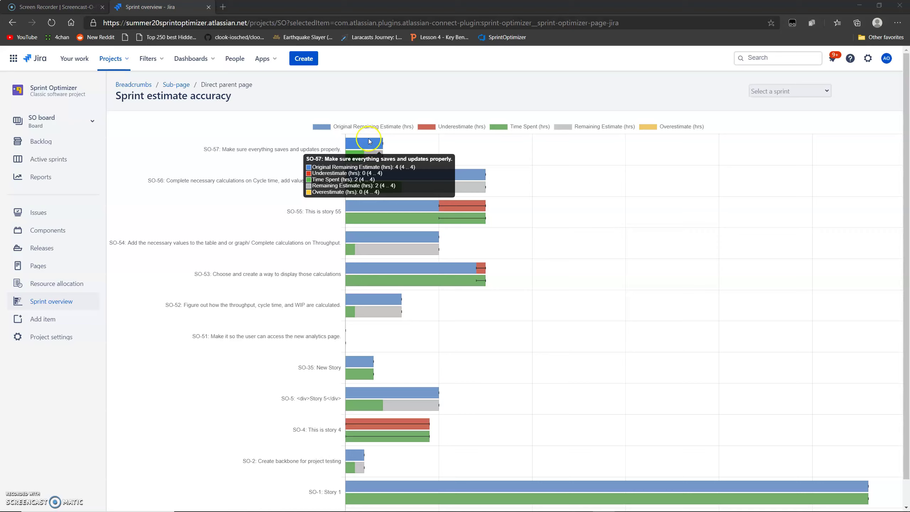
scroll(292, 364, down, 1)
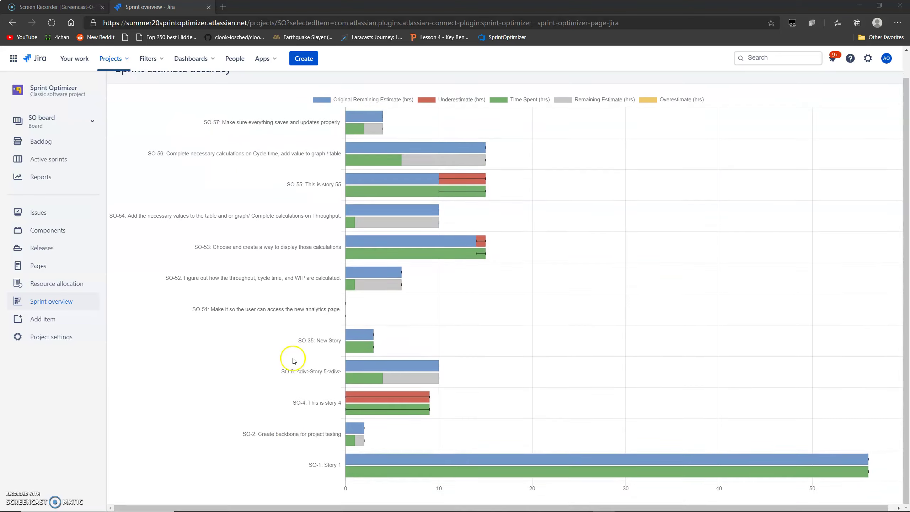
scroll(290, 360, up, 1)
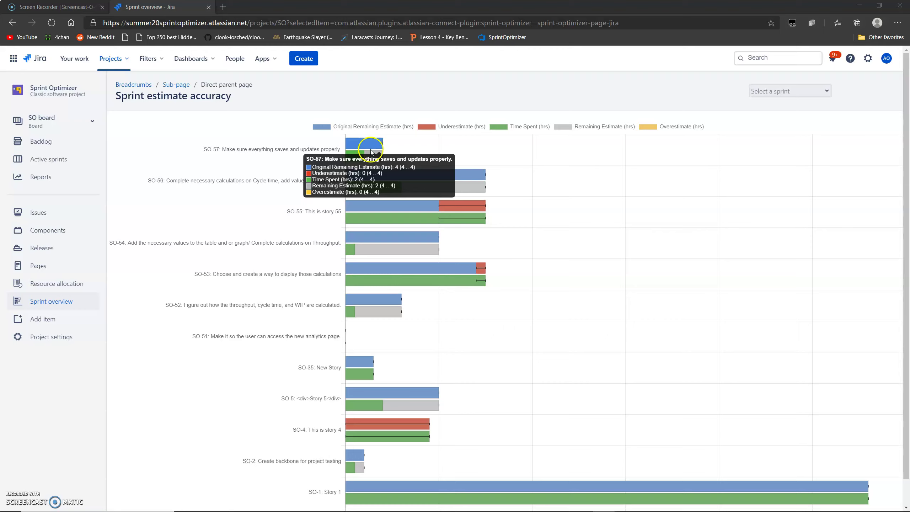
click(356, 160)
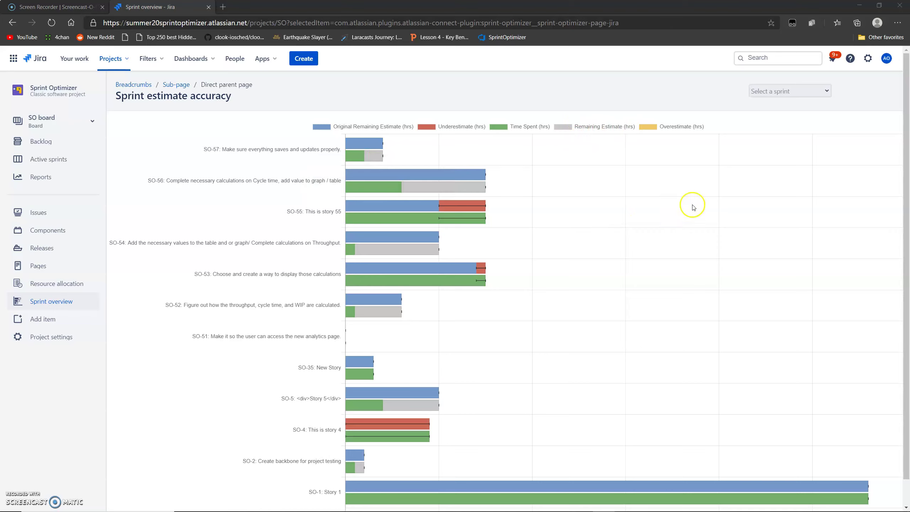
scroll(481, 214, down, 1)
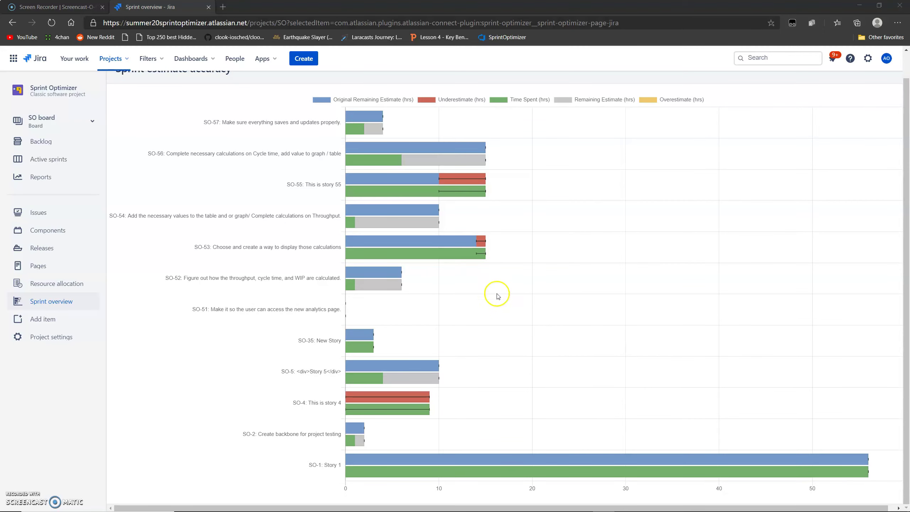
scroll(457, 244, up, 1)
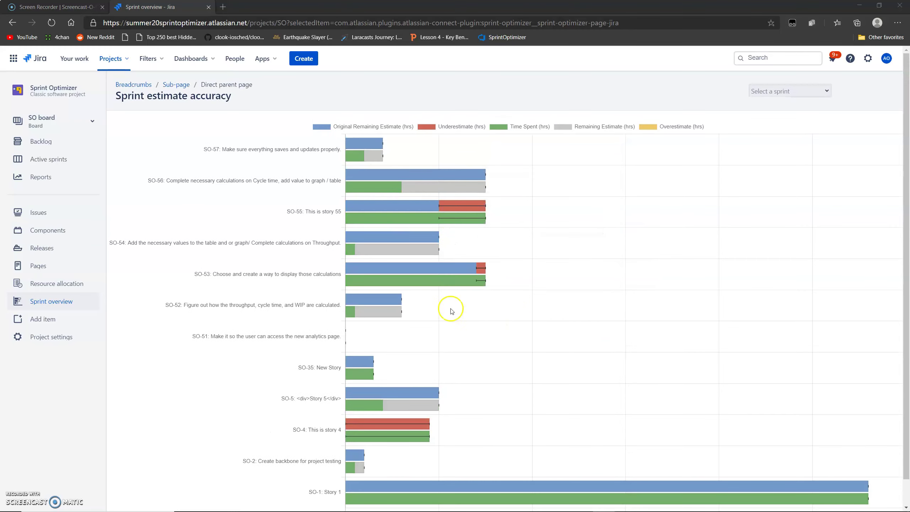
click(363, 127)
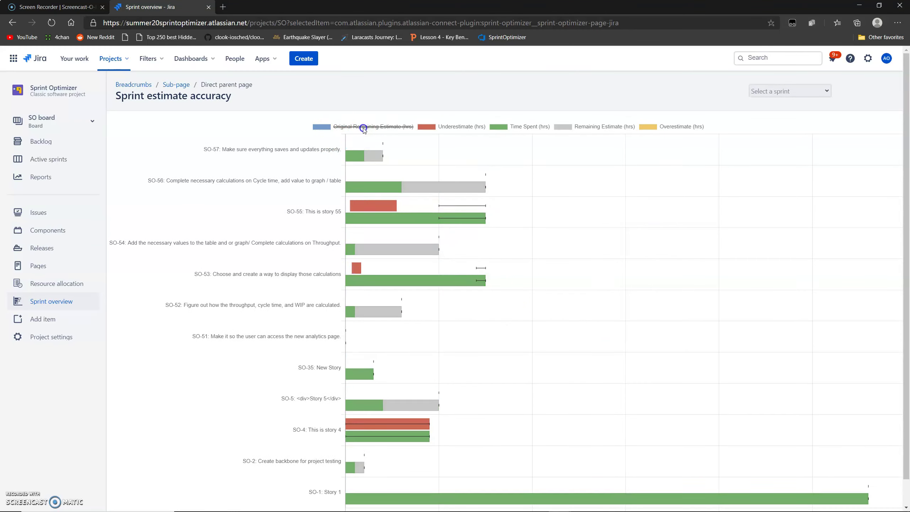
click(363, 127)
click(363, 127)
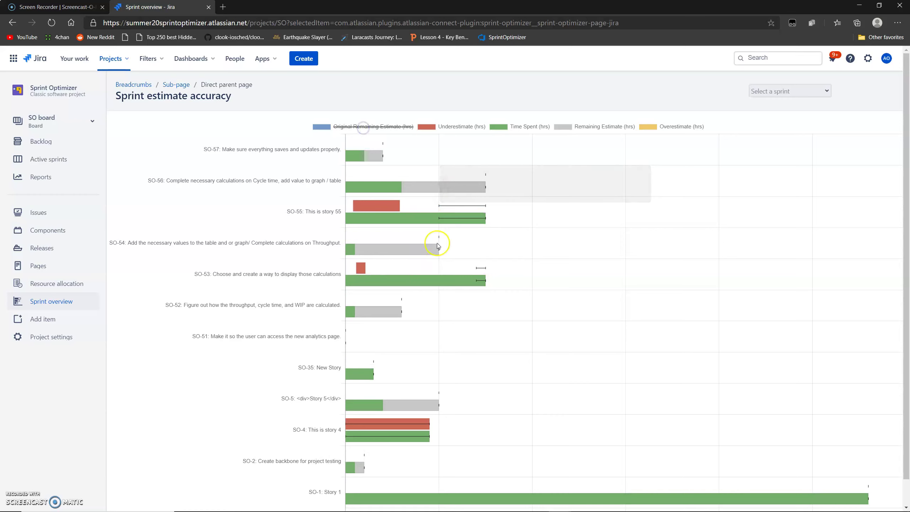
click(384, 126)
- Hide and restore the Underestimate, Remaining Estimate, Time Spent and Original Remaining Estimate bars
click(450, 126)
click(450, 127)
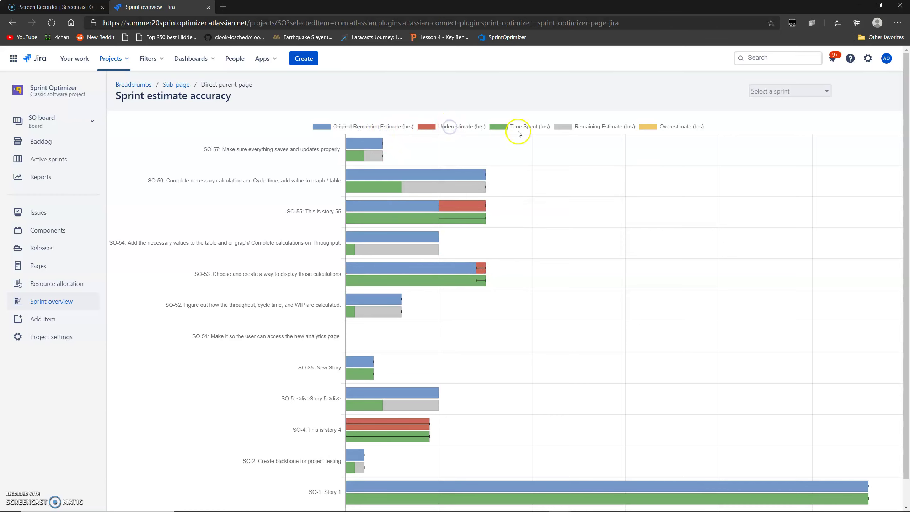
click(570, 127)
click(573, 127)
click(516, 127)
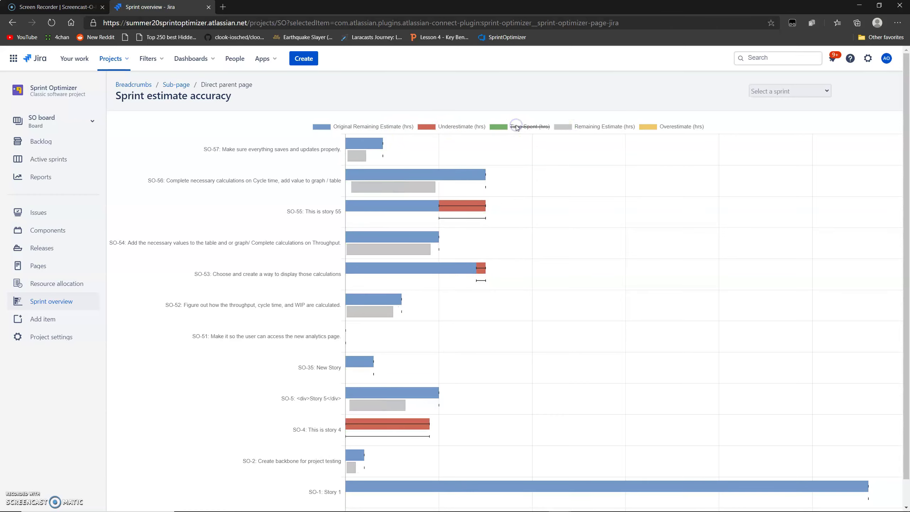
click(383, 127)
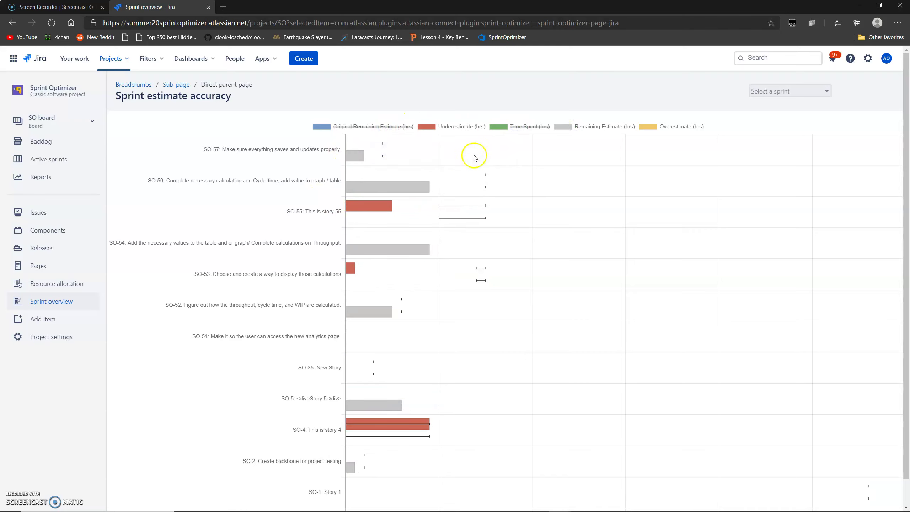
click(378, 127)
click(530, 127)
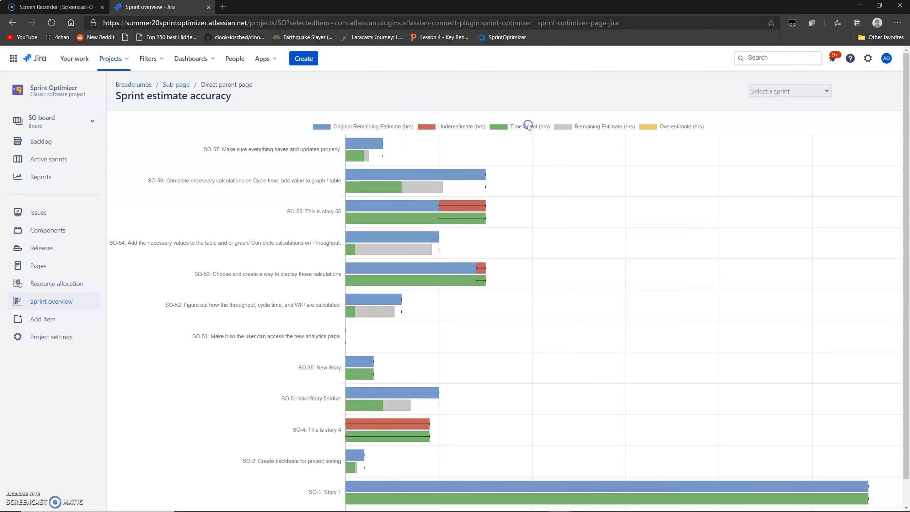
scroll(549, 194, down, 1)
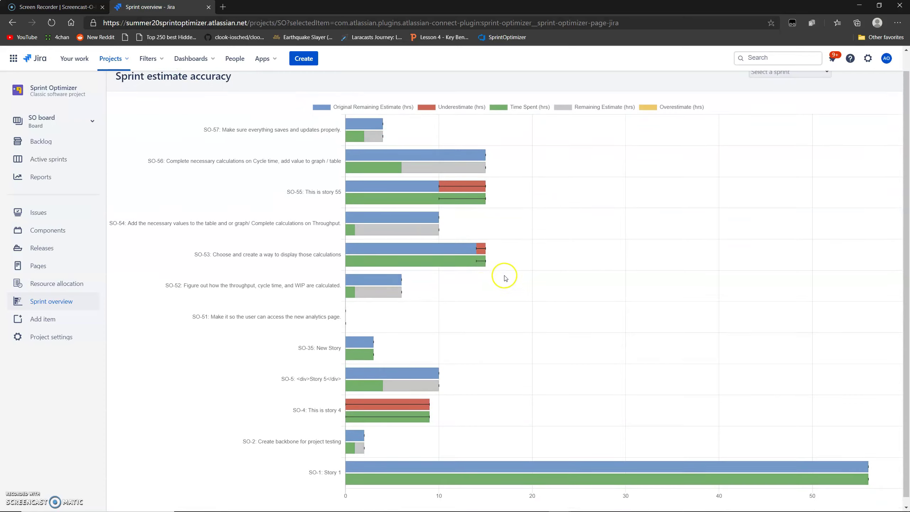
- Switch to the Sprint resource allocation page and select SO Sprint 3
click(80, 290)
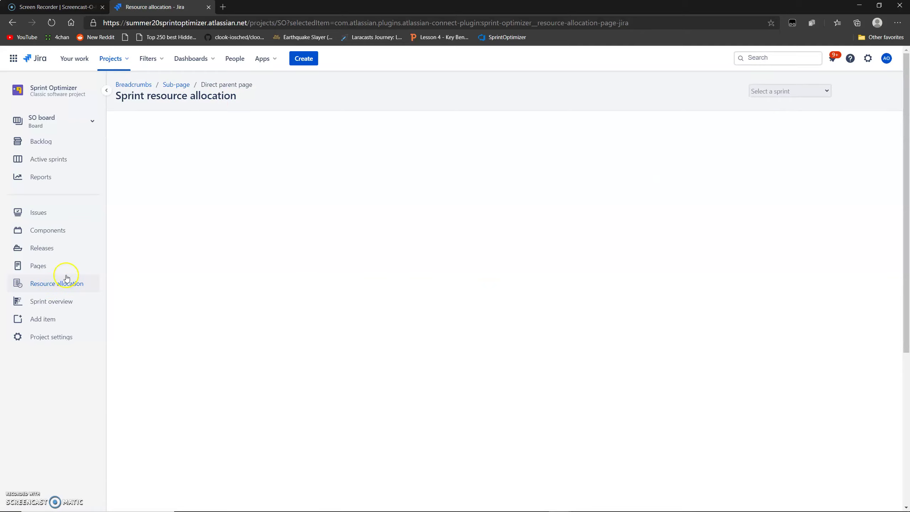
click(828, 93)
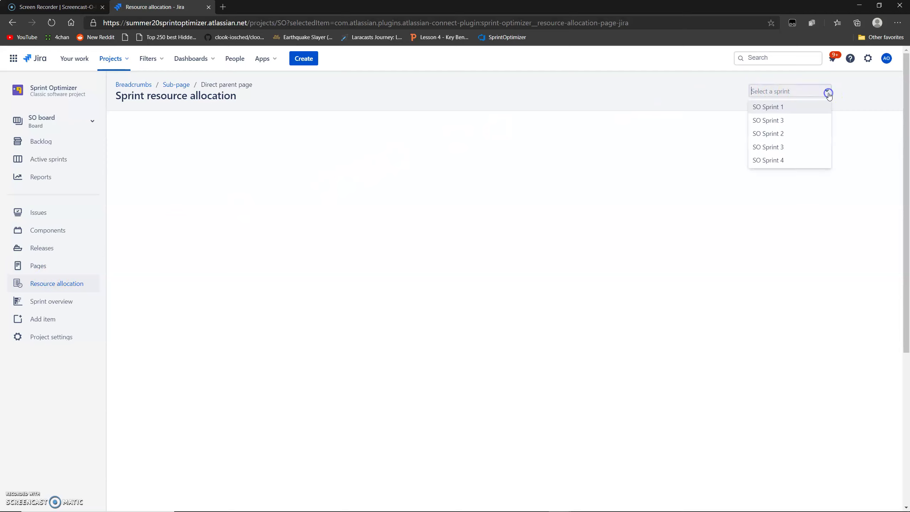
click(776, 122)
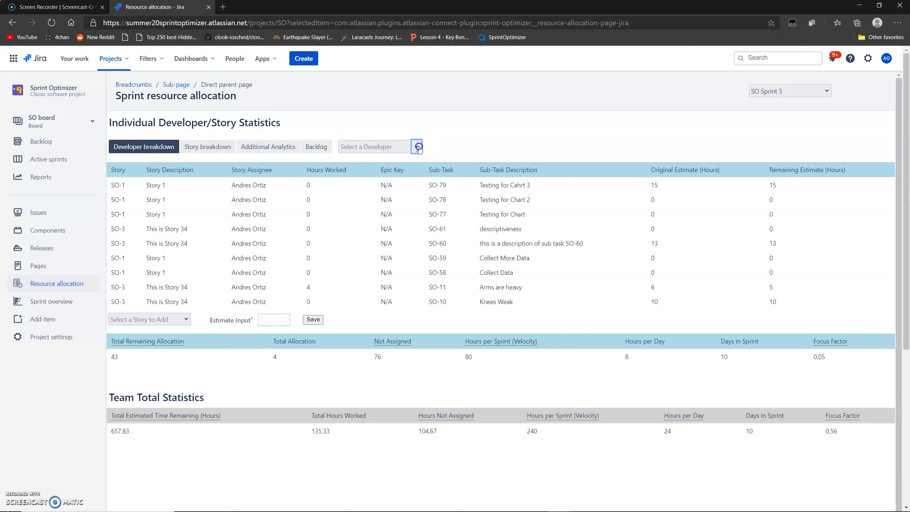
- Filter the table to the first developer's sub-tasks and try editing SO-89's remaining estimate
click(417, 147)
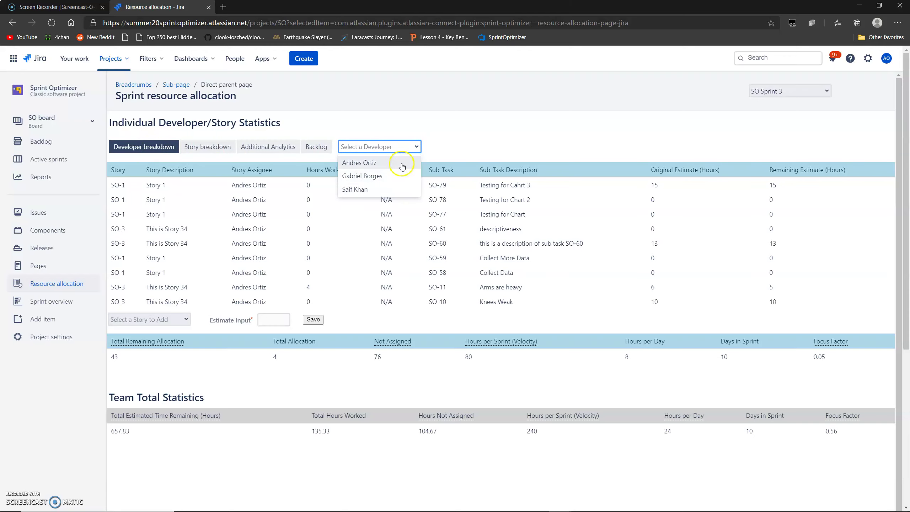
click(388, 166)
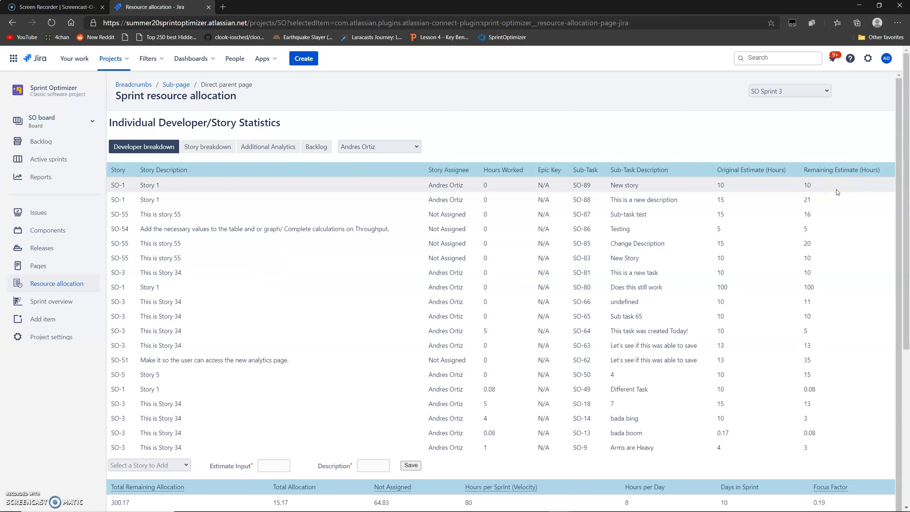
click(832, 184)
click(817, 194)
- Save SO-89's remaining estimate as 15 and its description as 'Sub-task decription'
click(822, 185)
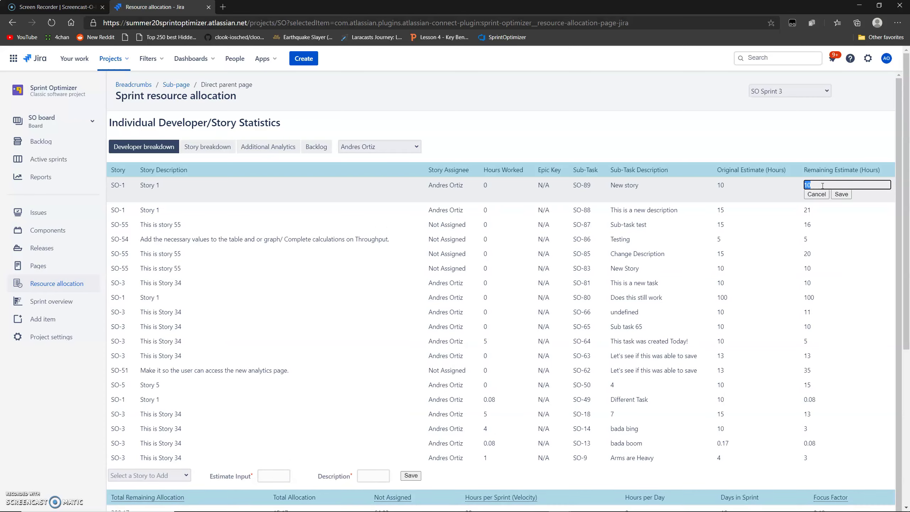
click(841, 195)
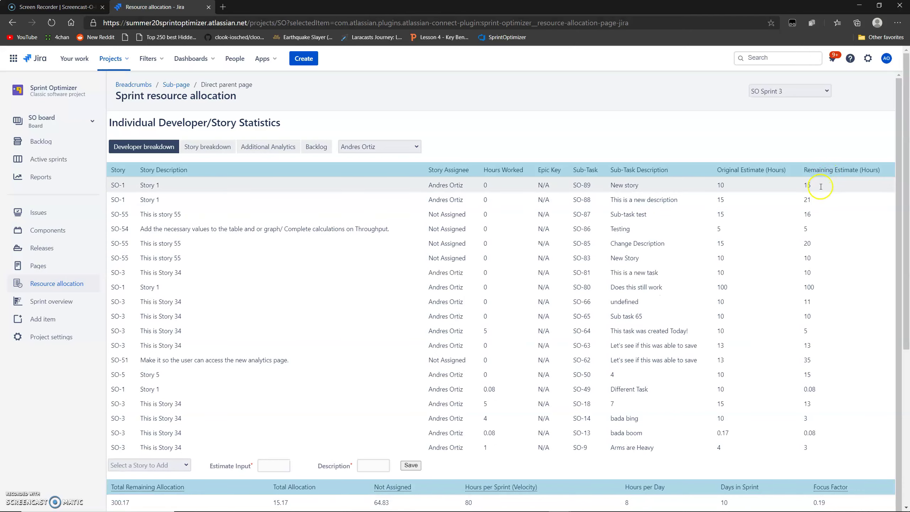
click(668, 186)
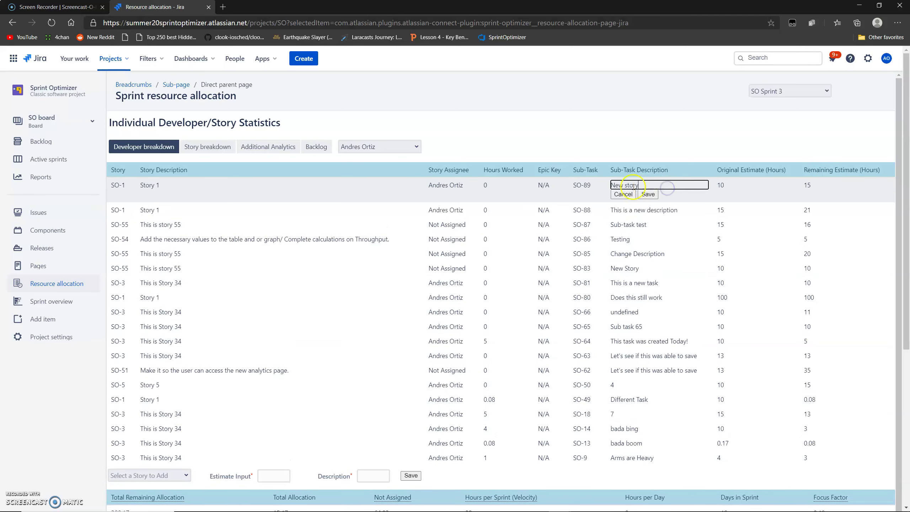
drag(634, 185, 607, 193)
text(Su)
text(b-task decr)
text(iptoin)
key(BackSpace)
key(BackSpace)
key(BackSpace)
text(ion)
click(643, 195)
click(501, 229)
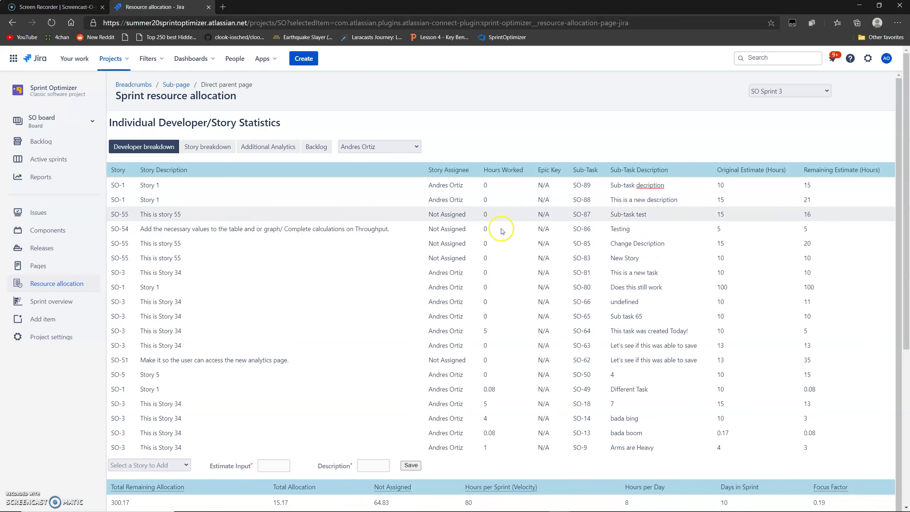
- Replace SO-1's story description 'Story 1' with 'This is story 1' and save
click(286, 188)
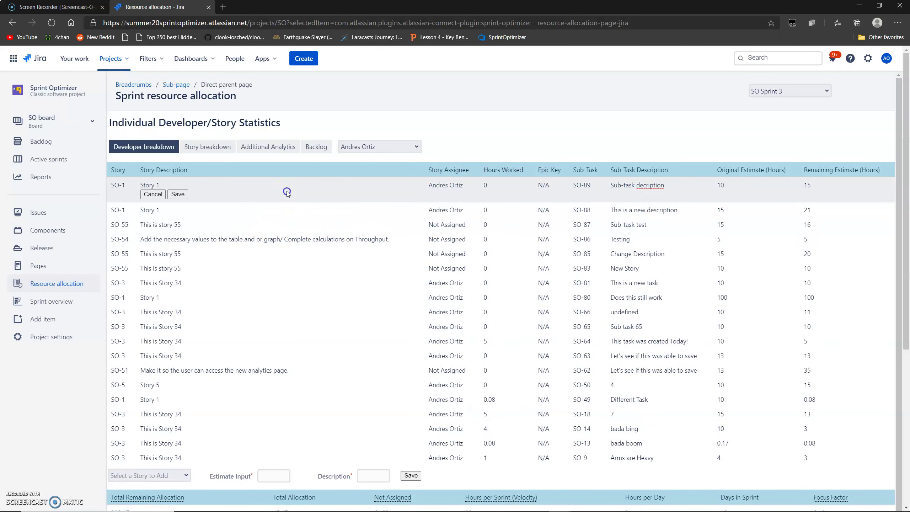
click(239, 181)
triple_click(155, 184)
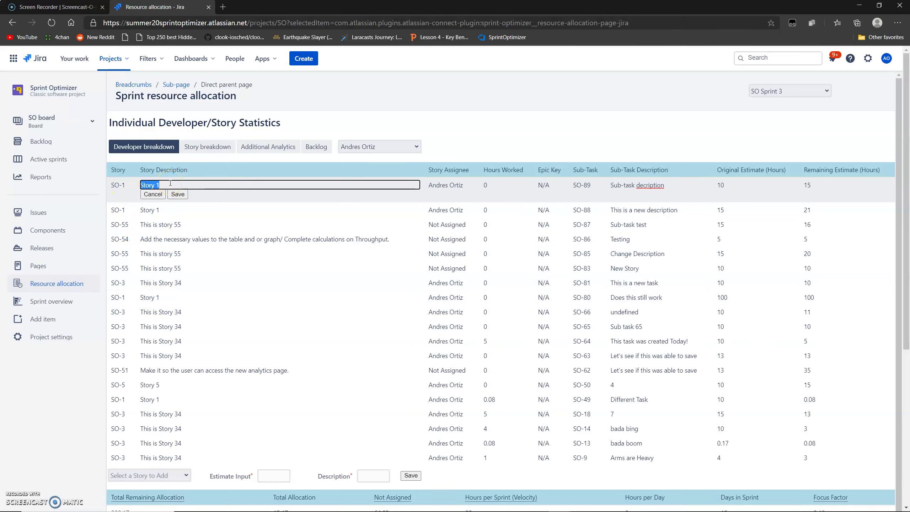
text(tor)
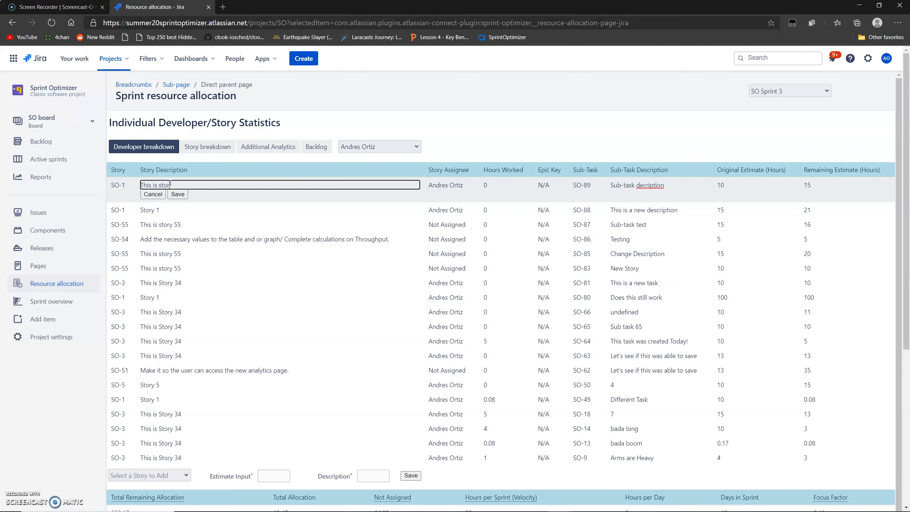
click(179, 194)
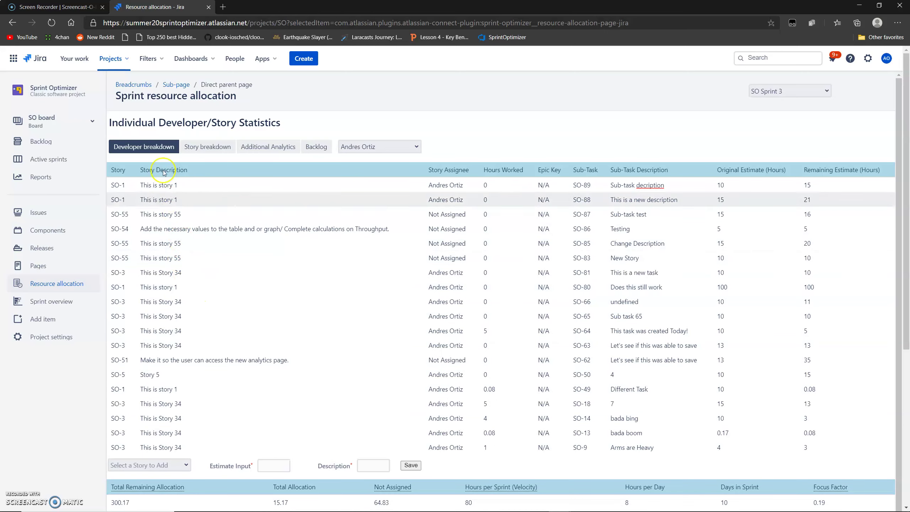
- Reload the page, then reselect SO Sprint 3 and the first developer to verify the edits persisted
click(50, 23)
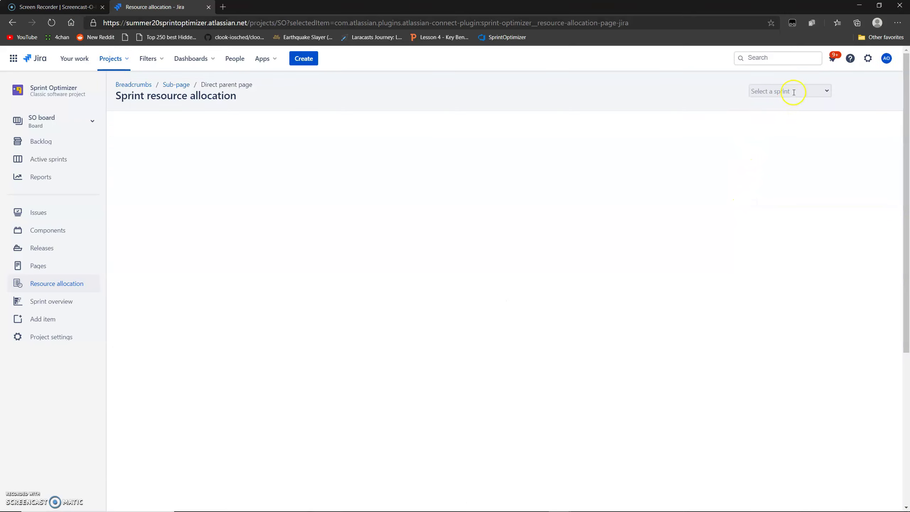
click(792, 91)
click(794, 115)
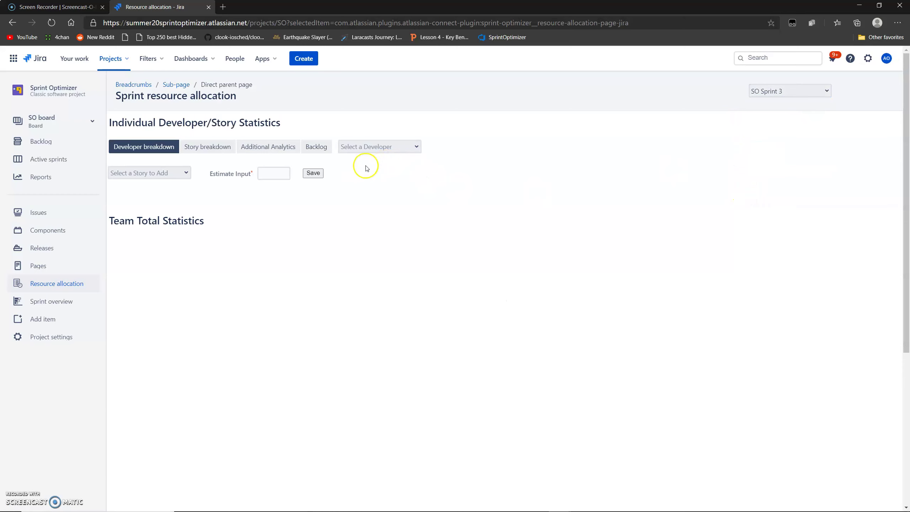
click(374, 147)
click(374, 162)
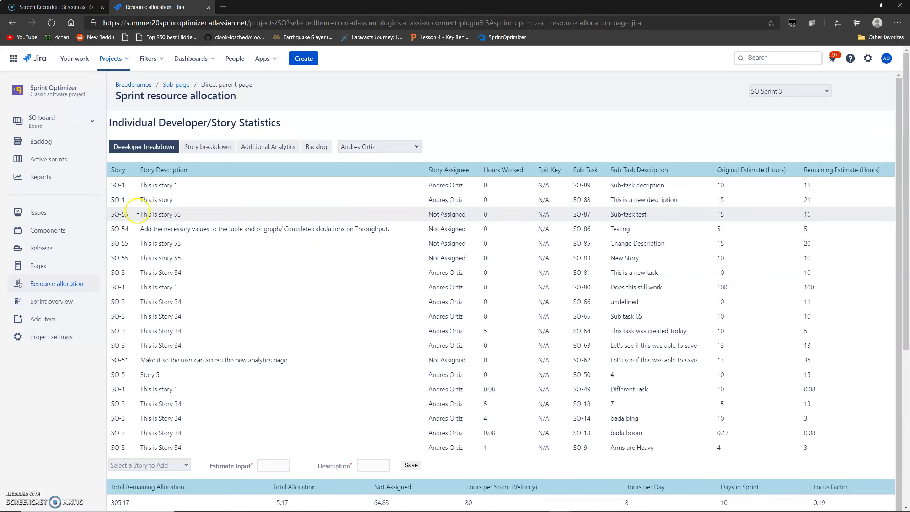
scroll(322, 358, down, 5)
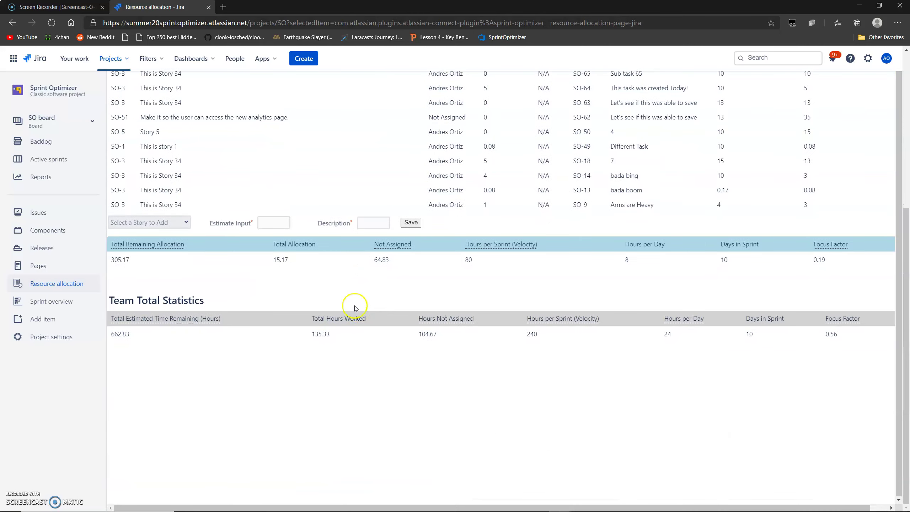
scroll(351, 297, up, 5)
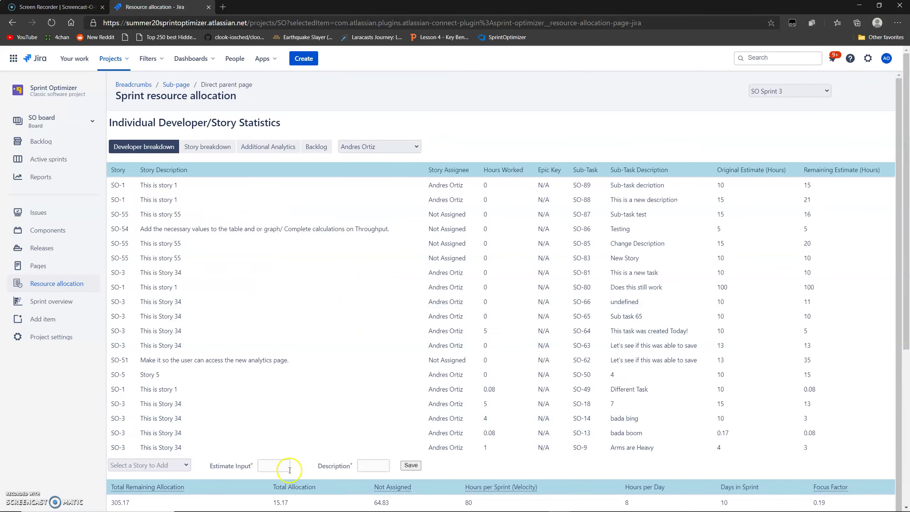
- Add sub-task SO-90 under story SO-1 with a 10-hour estimate and description 'This is a new Sub-task'
click(278, 466)
click(150, 465)
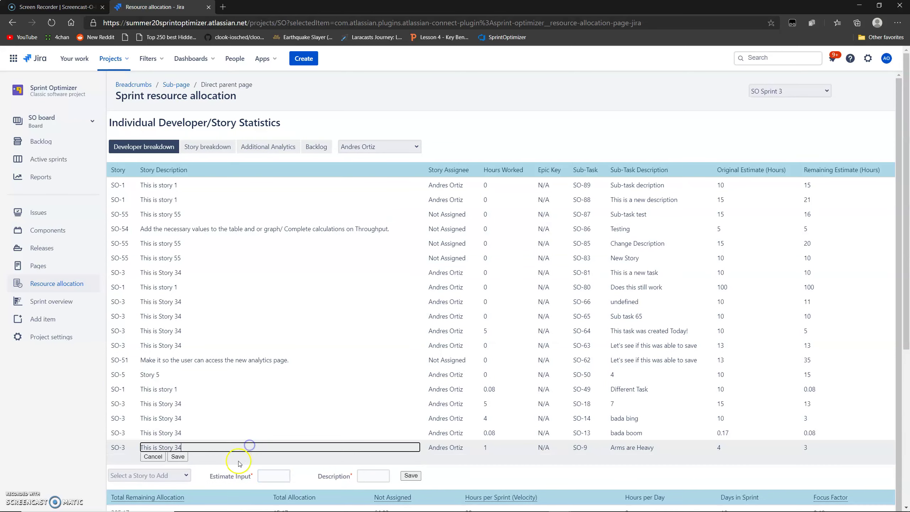
click(168, 464)
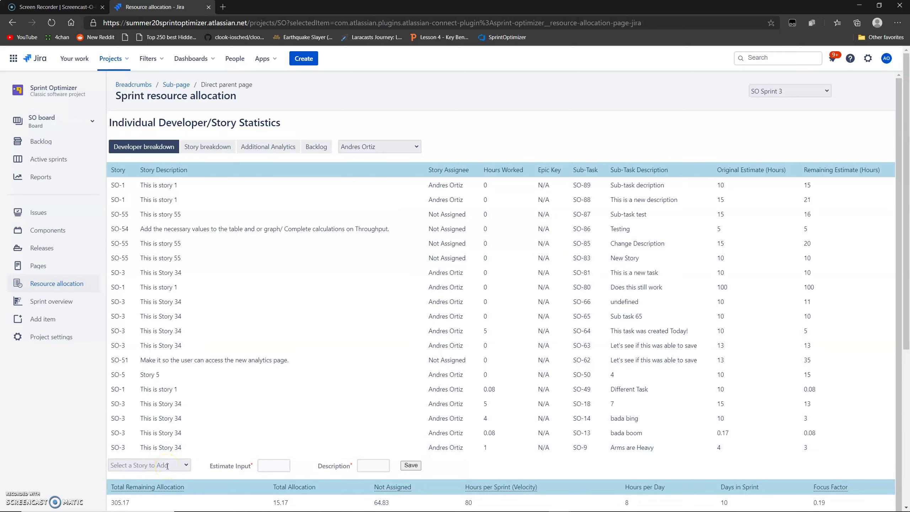
click(185, 466)
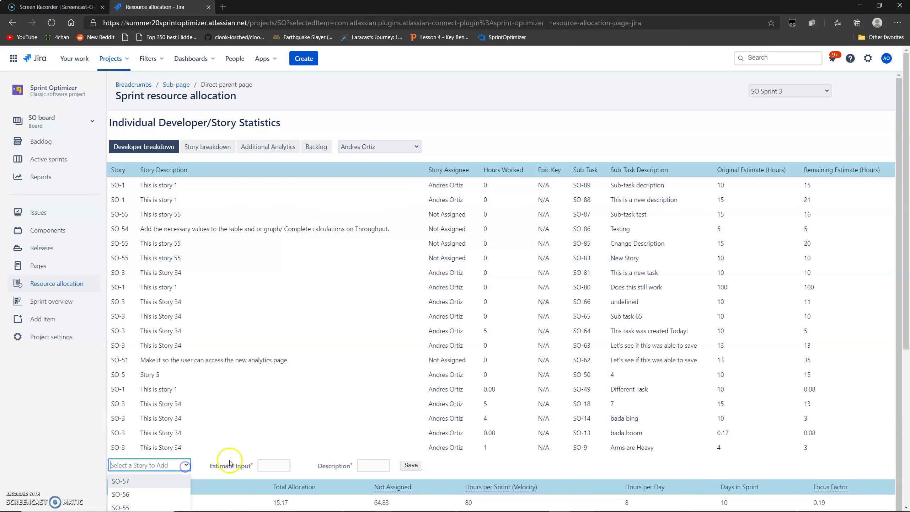
scroll(73, 372, down, 5)
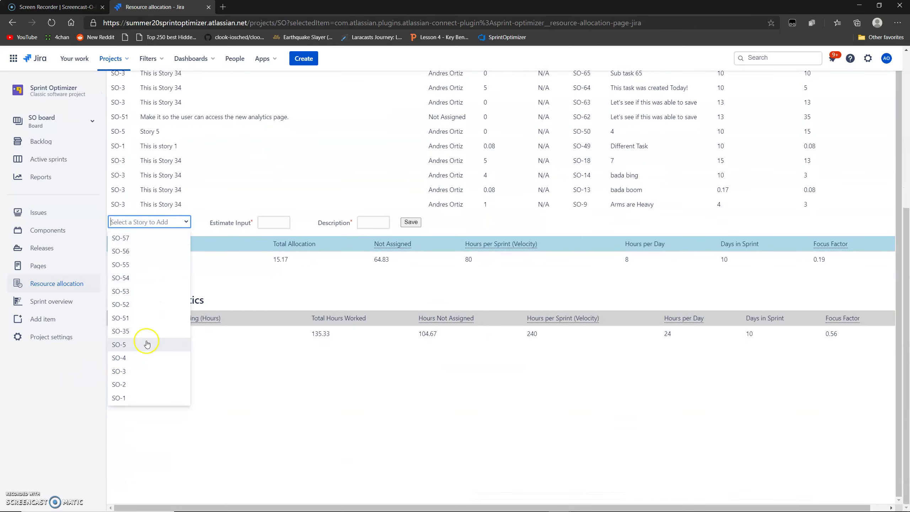
click(143, 398)
scroll(281, 348, up, 5)
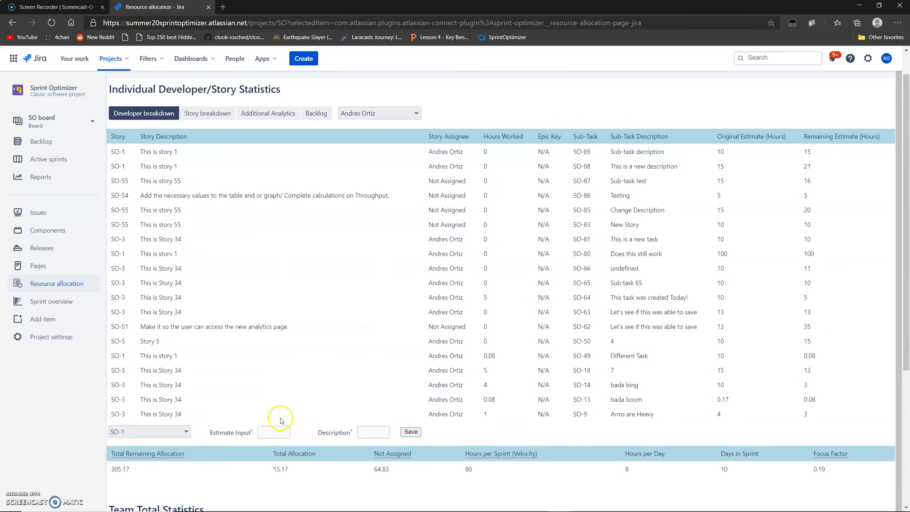
click(278, 434)
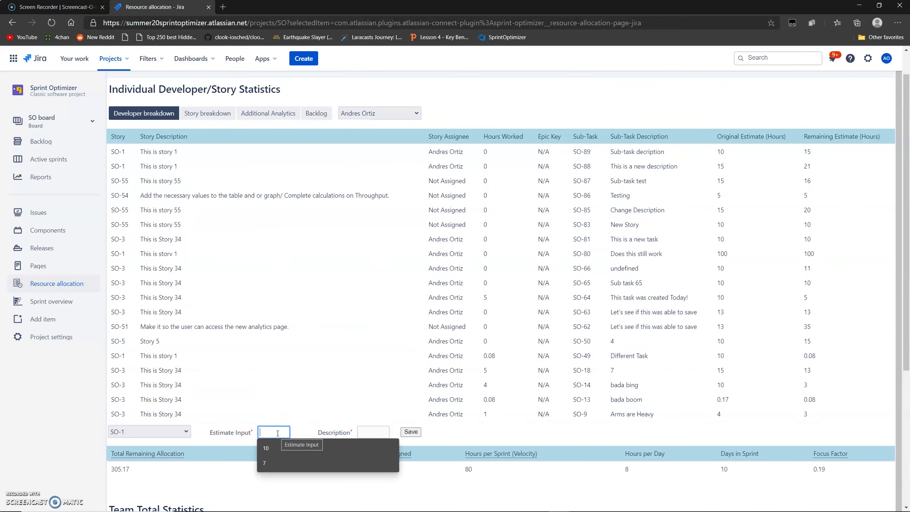
text(10)
click(369, 431)
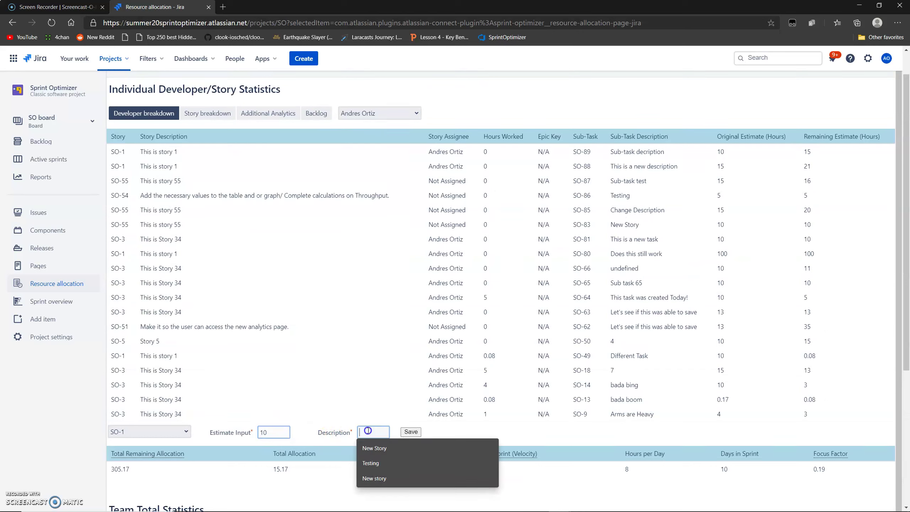
text(This)
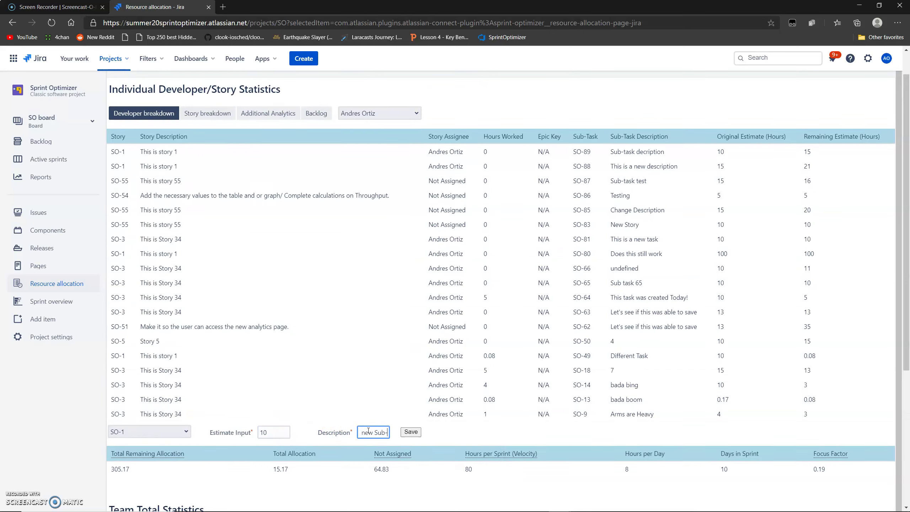
click(411, 432)
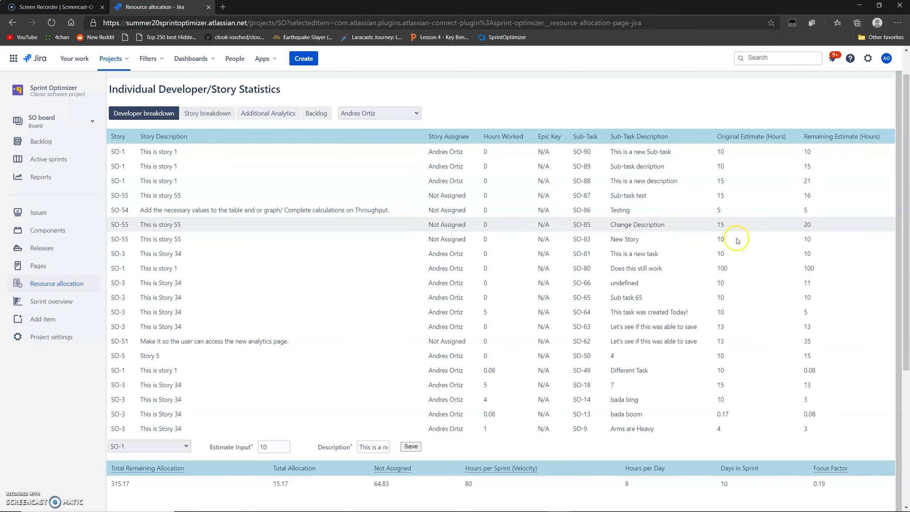
scroll(419, 382, down, 5)
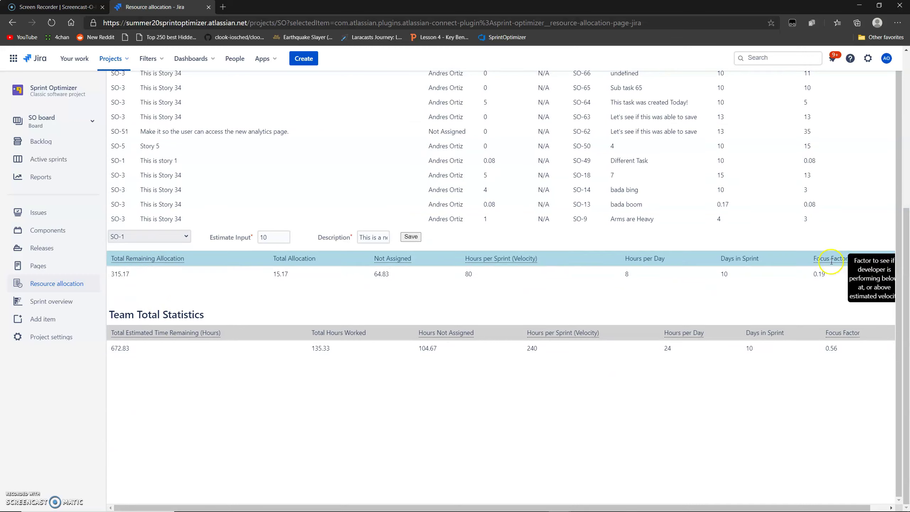
drag(832, 274, 489, 278)
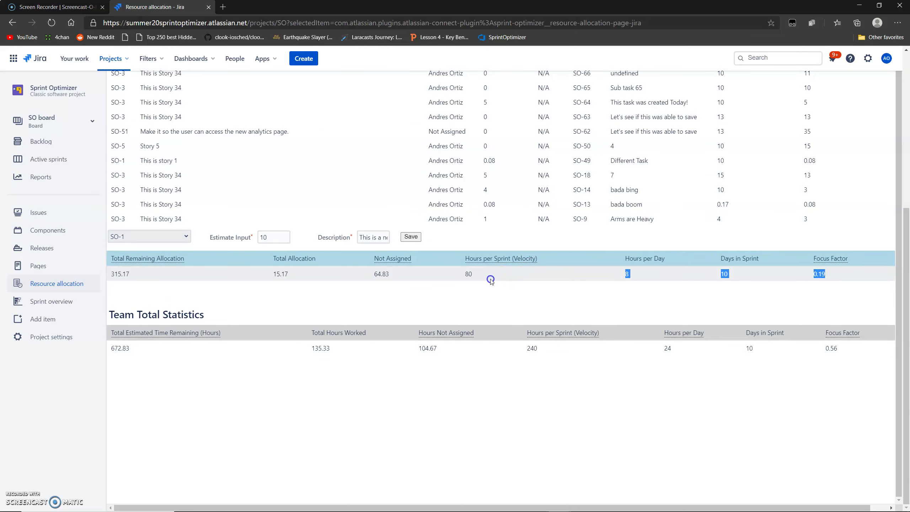
click(229, 270)
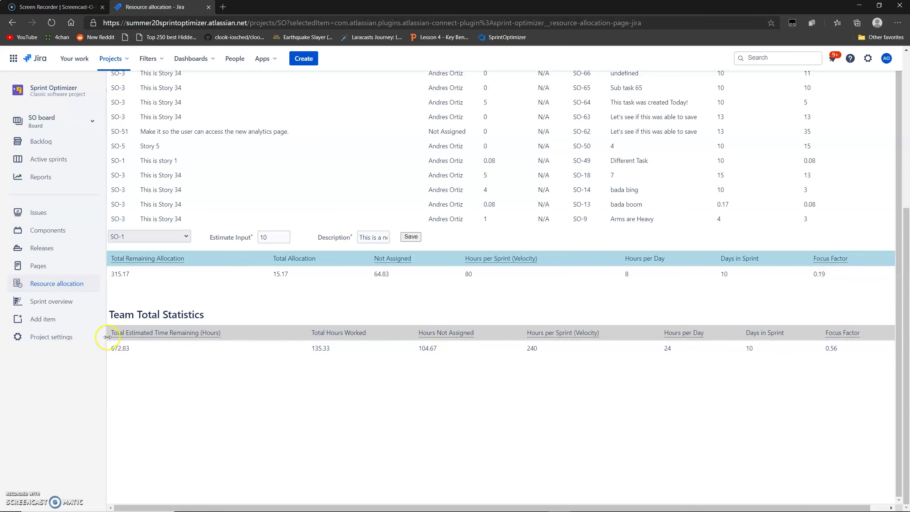
scroll(314, 340, up, 6)
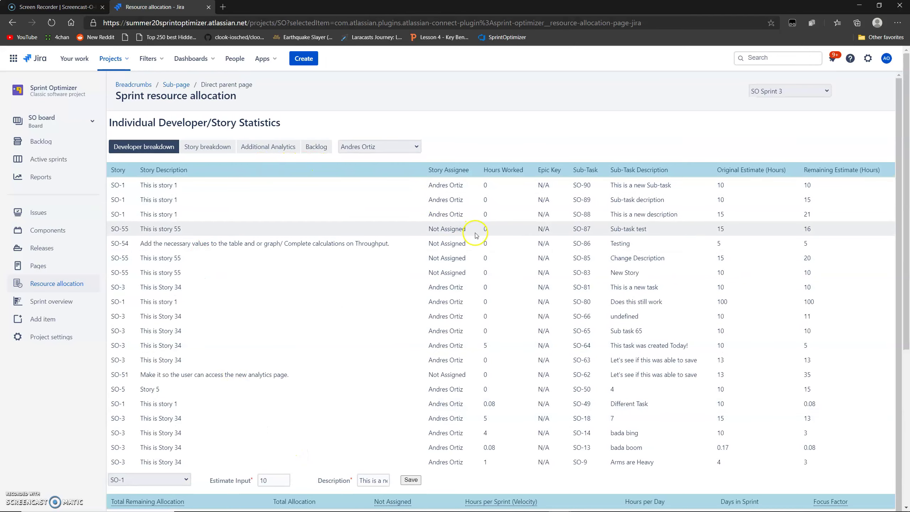
scroll(473, 173, down, 6)
scroll(583, 291, up, 2)
scroll(565, 342, up, 4)
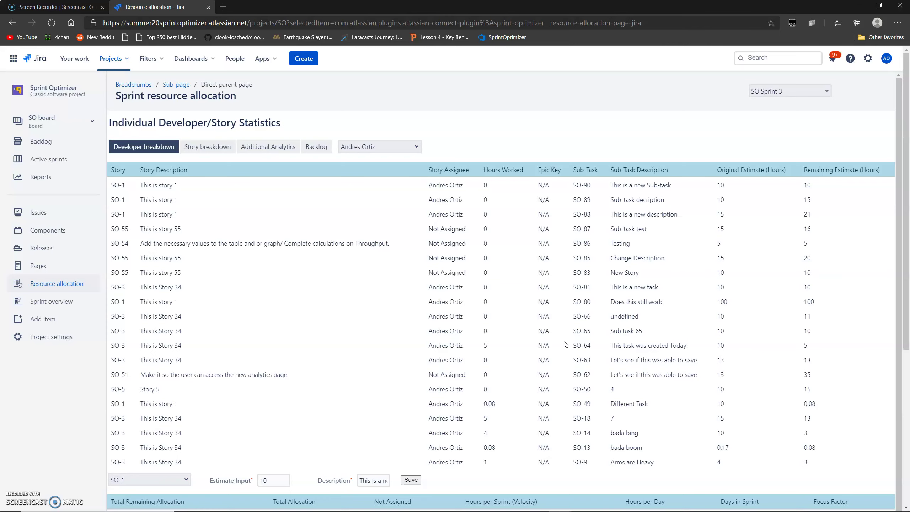
scroll(518, 256, down, 6)
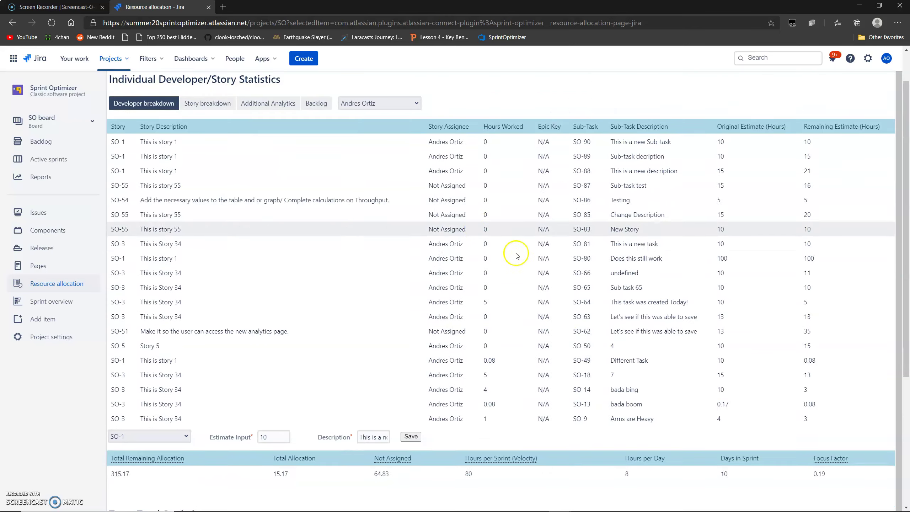
scroll(394, 258, up, 5)
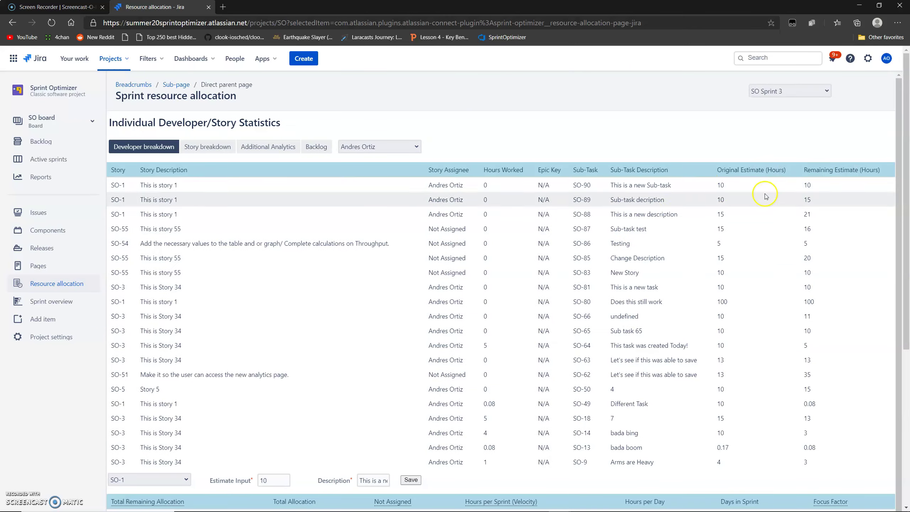
scroll(665, 181, down, 5)
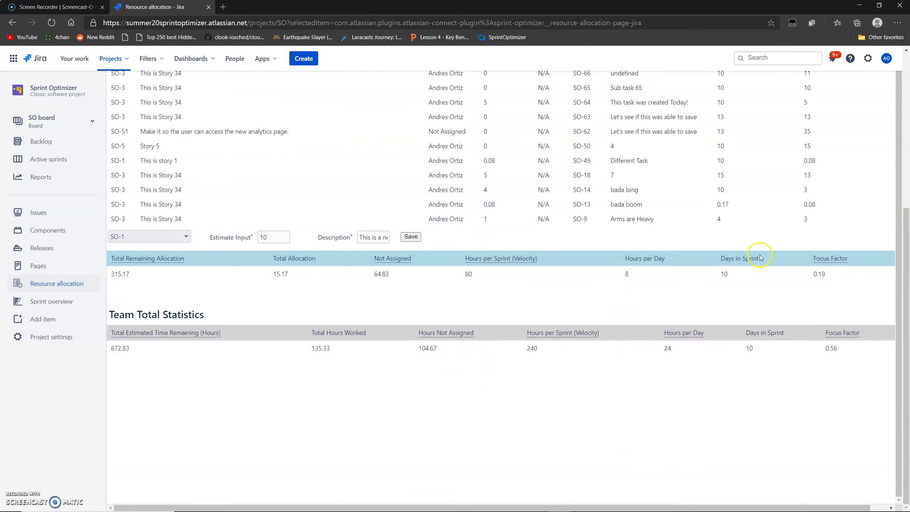
scroll(739, 252, up, 5)
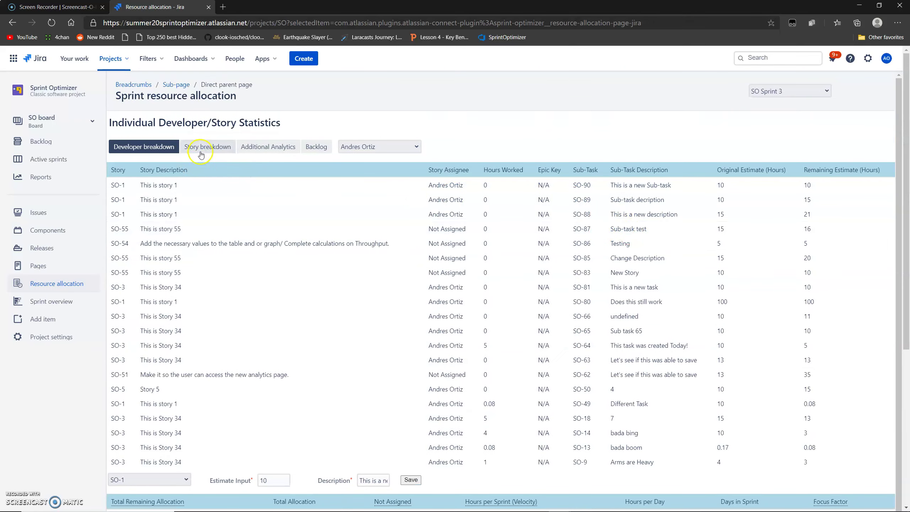
- Show story SO-1's sub-tasks by developer in the story breakdown
click(212, 151)
click(415, 146)
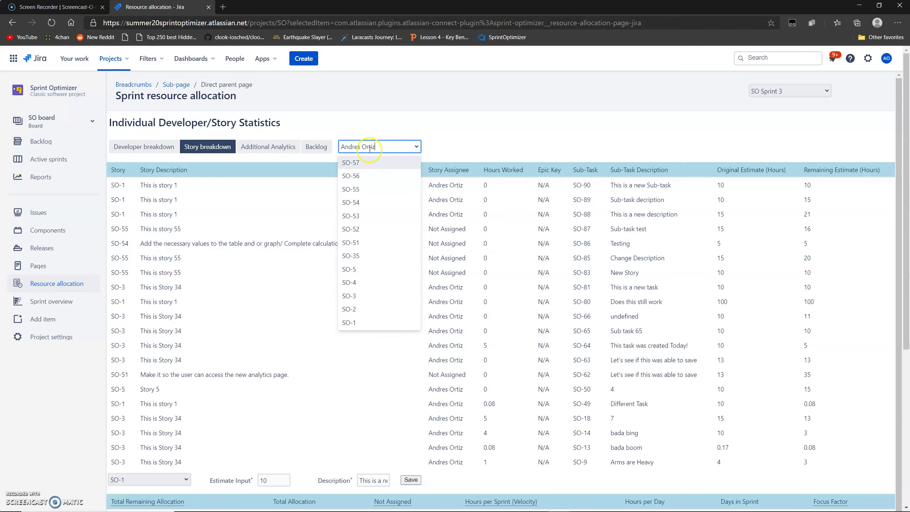
click(357, 324)
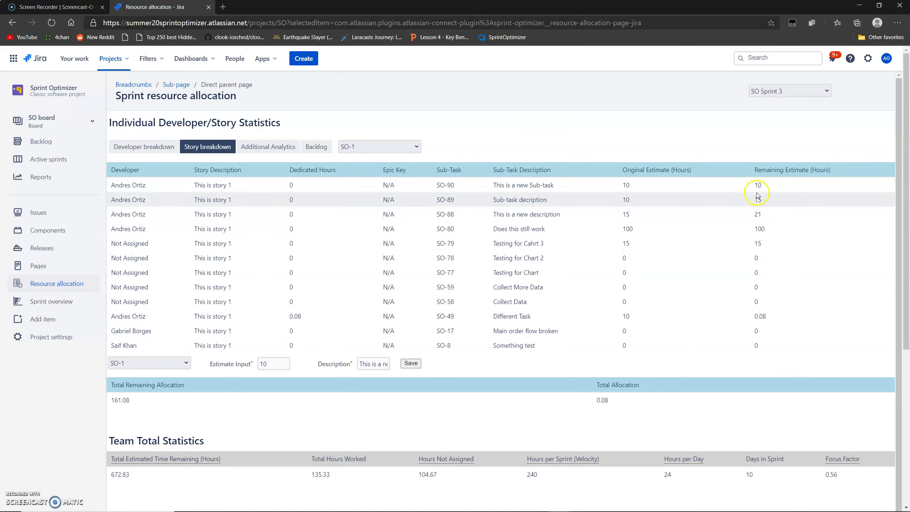
- Save SO-90's story description as 'This is story 1!!!' and check the 161.08 remaining allocation
click(777, 183)
click(767, 194)
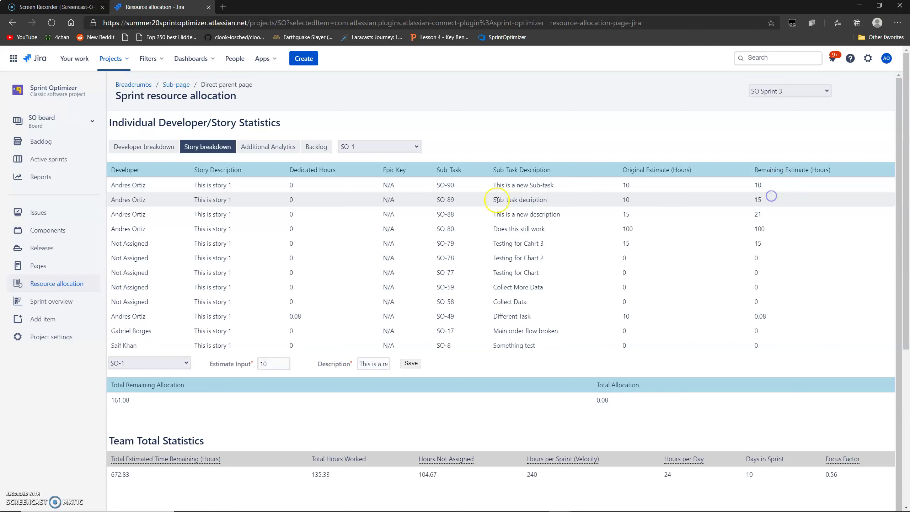
click(552, 186)
click(514, 195)
click(259, 182)
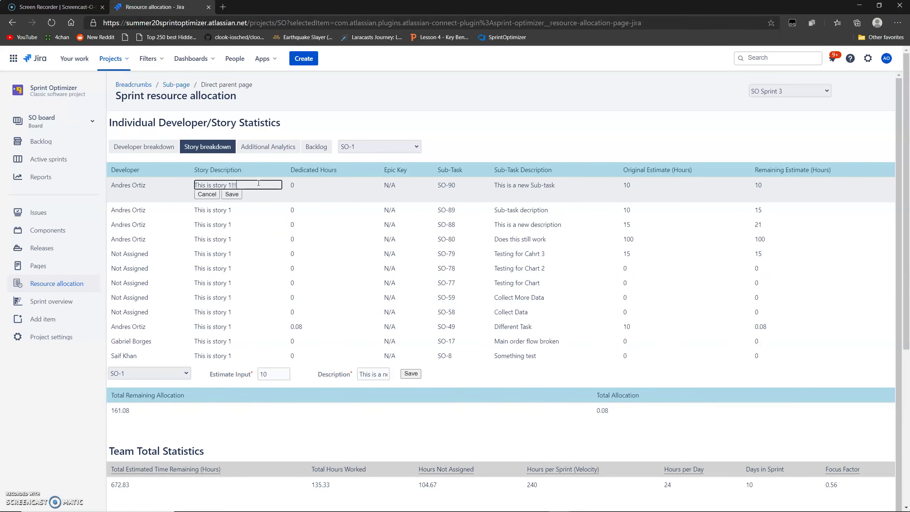
click(232, 194)
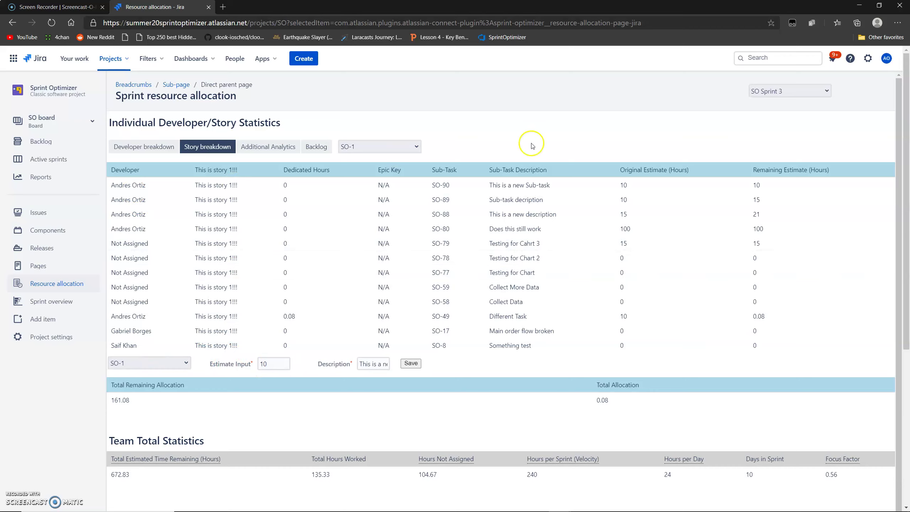
drag(632, 404, 124, 400)
click(114, 399)
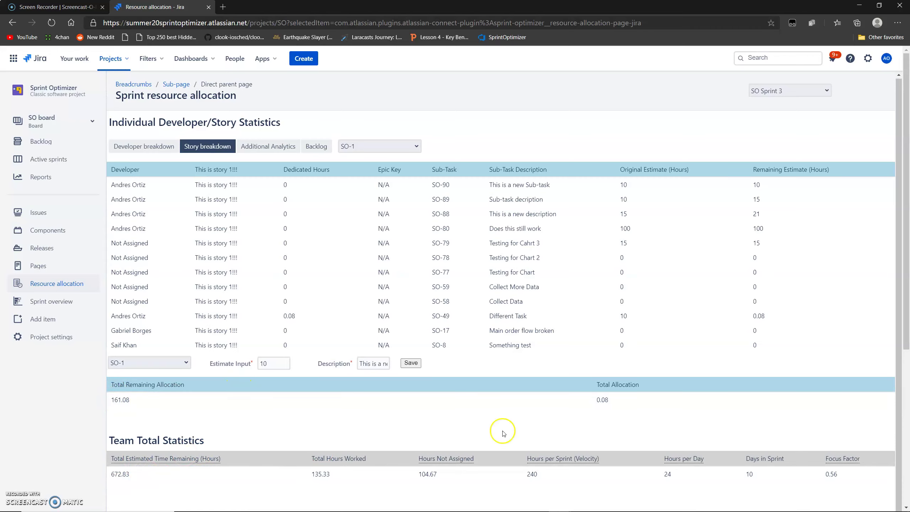
mouse_move(845, 455)
- Return to the developer breakdown filtered to the first developer
click(169, 149)
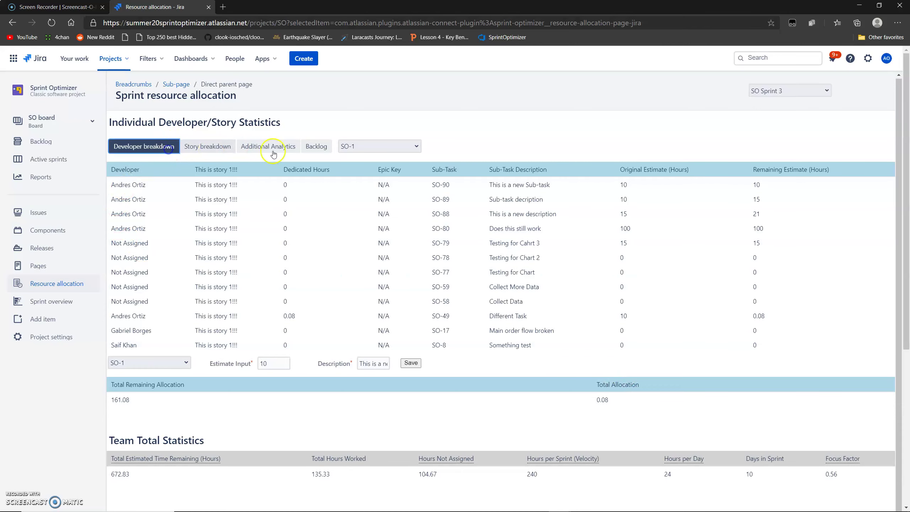
click(380, 146)
click(381, 166)
scroll(370, 247, down, 5)
scroll(370, 246, up, 5)
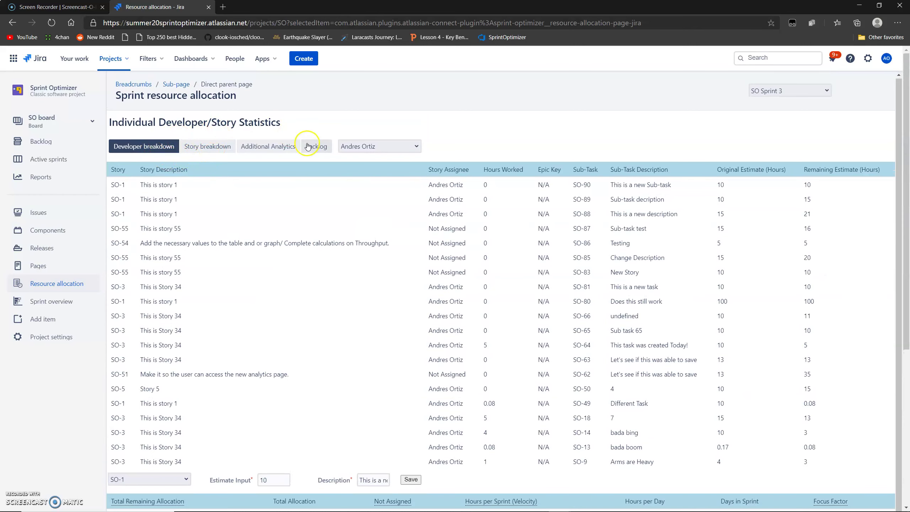
- Open Additional Analytics and review throughput 74, average cycle time 3.05 and daily WIP 7.53
click(264, 147)
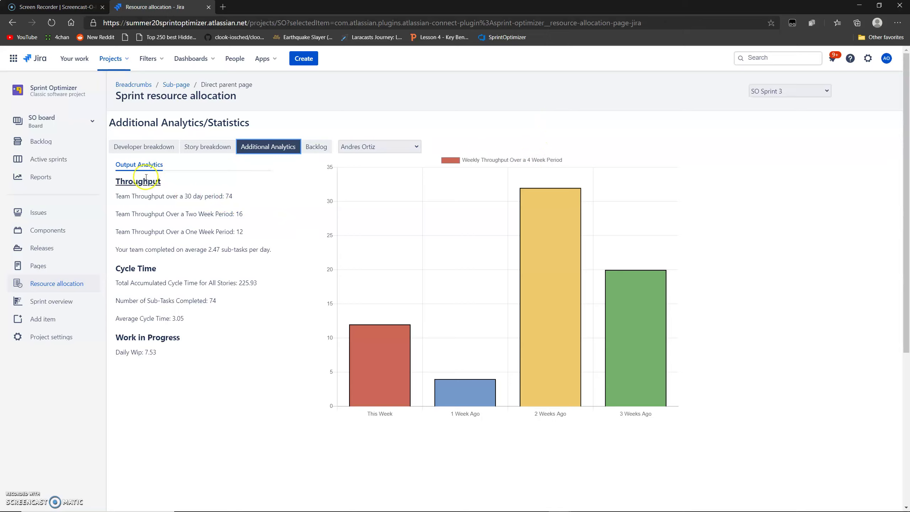
drag(229, 197, 230, 197)
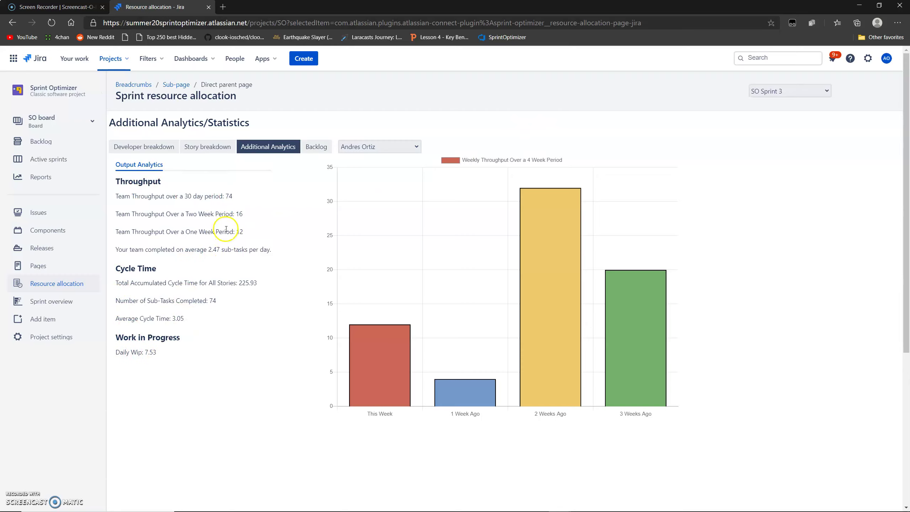
mouse_move(133, 181)
mouse_move(149, 270)
click(193, 320)
click(182, 283)
click(147, 353)
- Read the weekly throughput bars: about 12 this week, then 4, 32 and 20 in prior weeks
mouse_move(168, 338)
mouse_move(379, 388)
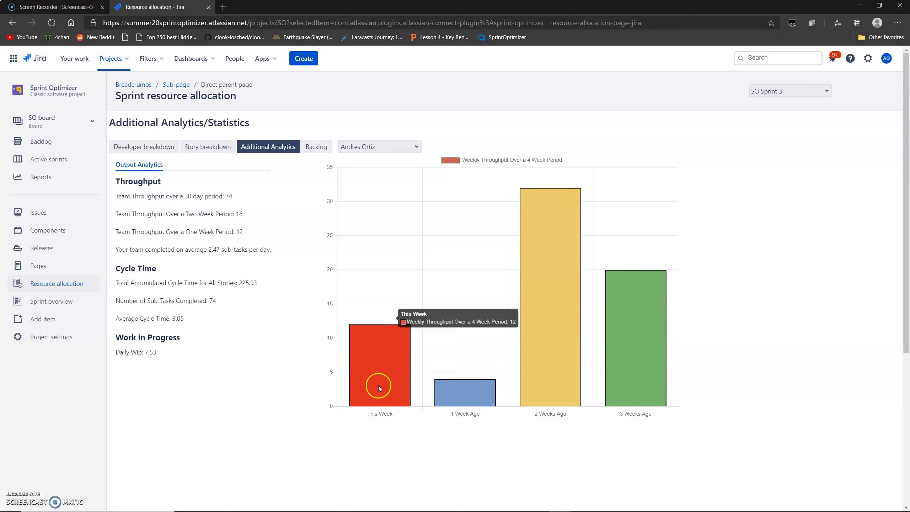
click(471, 395)
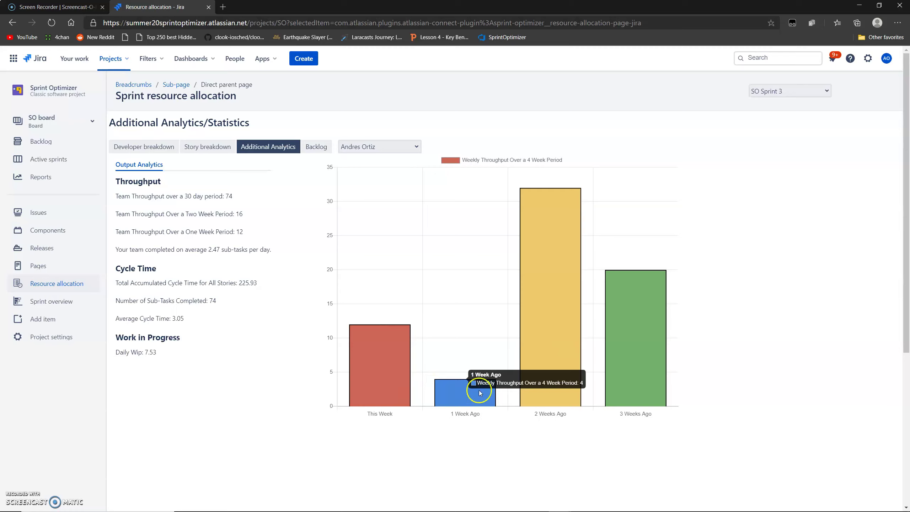
click(557, 350)
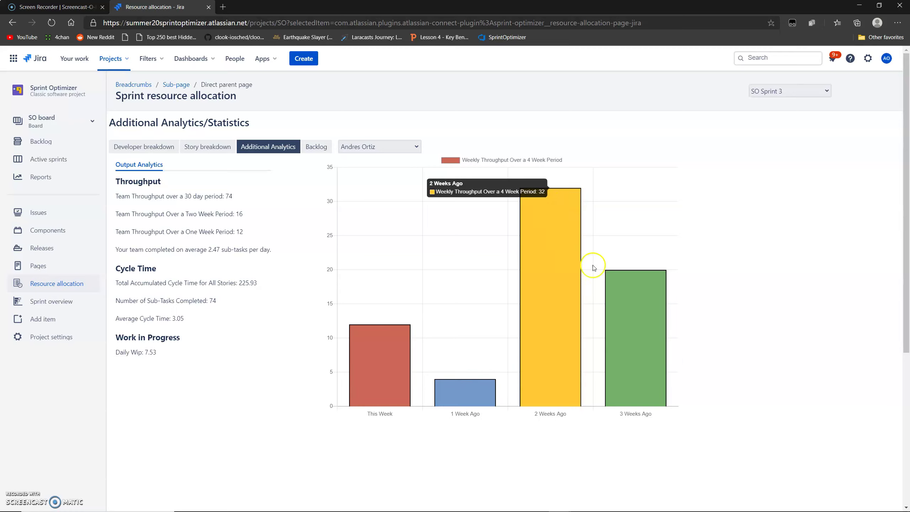
mouse_move(652, 355)
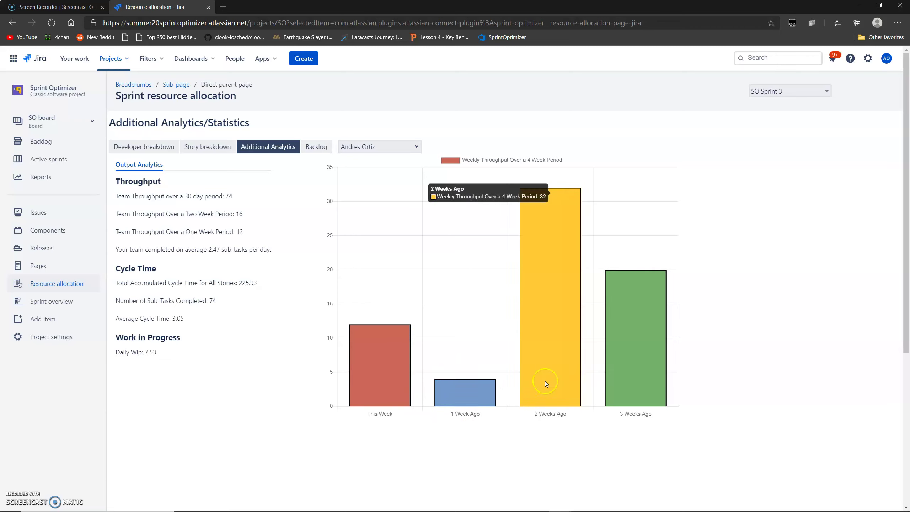
scroll(190, 354, down, 1)
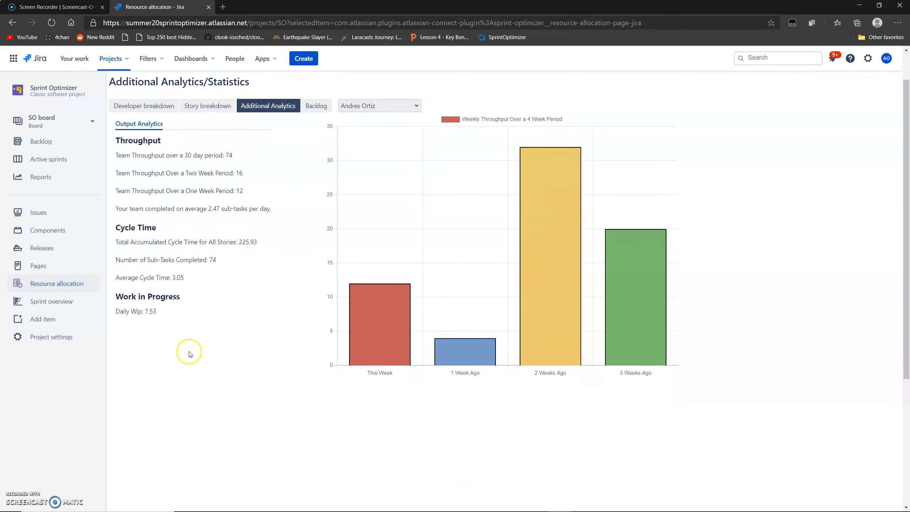
scroll(190, 354, up, 1)
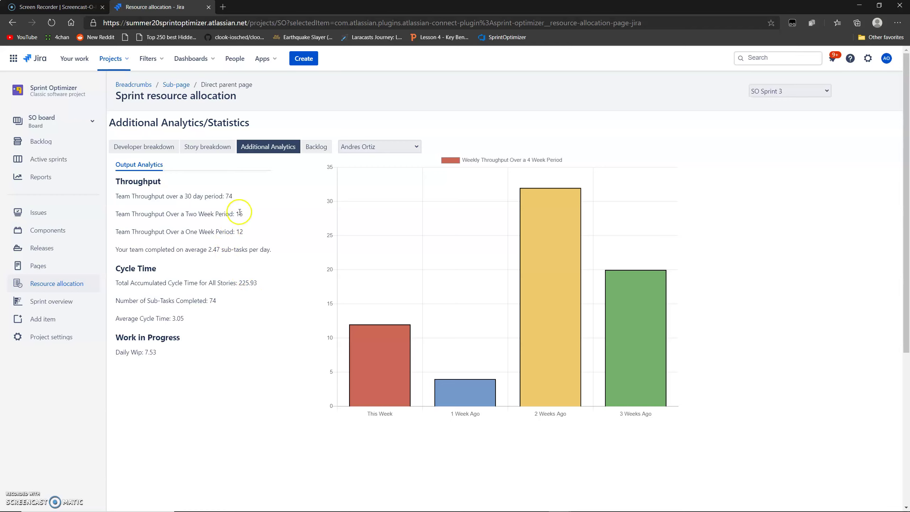
- Add backlog story 5, 'New Backlog Story 2', with a 15-point estimate
click(223, 151)
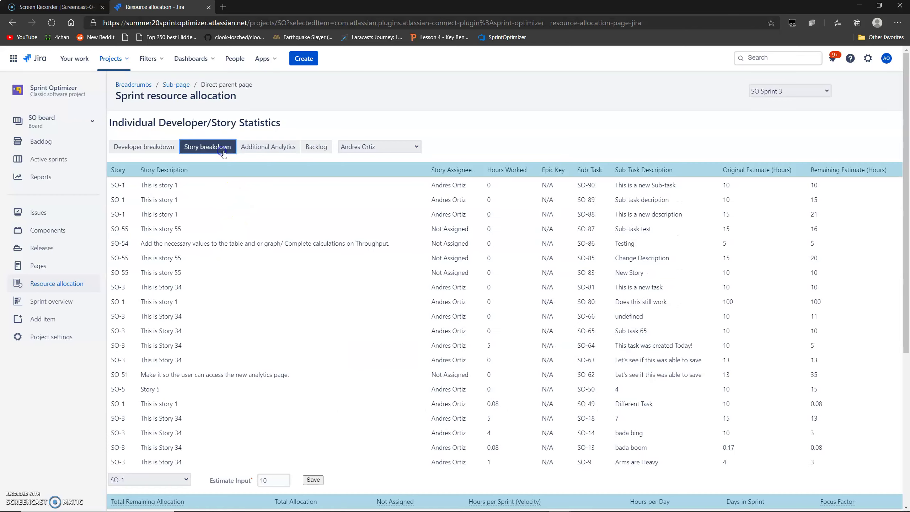
click(312, 147)
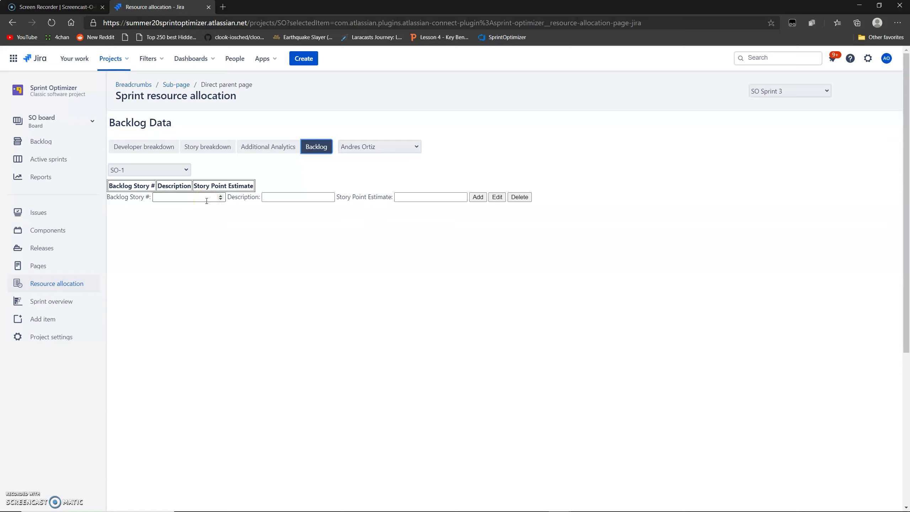
click(206, 201)
text(5)
click(303, 197)
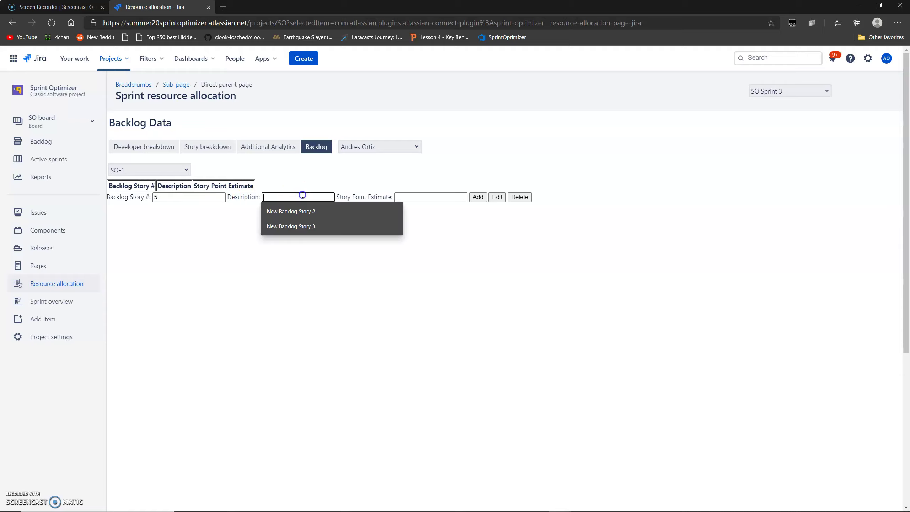
click(310, 215)
click(401, 197)
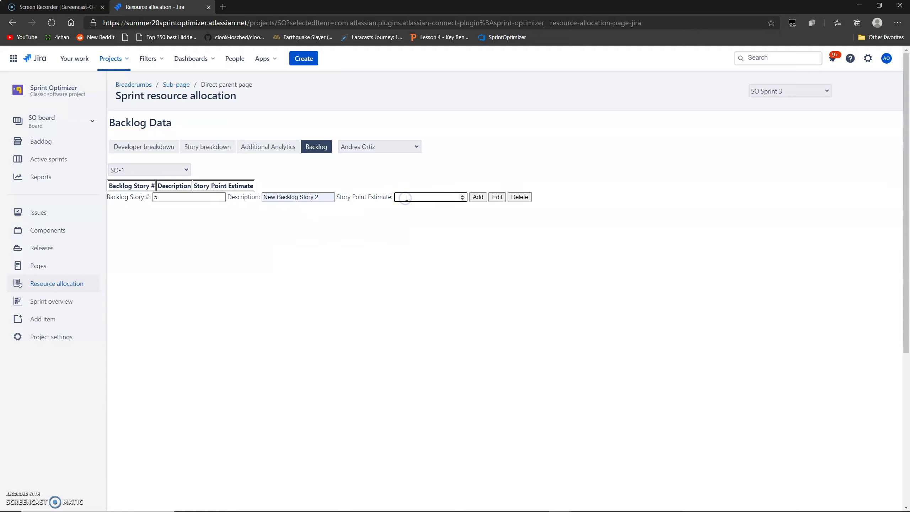
text(15)
click(478, 197)
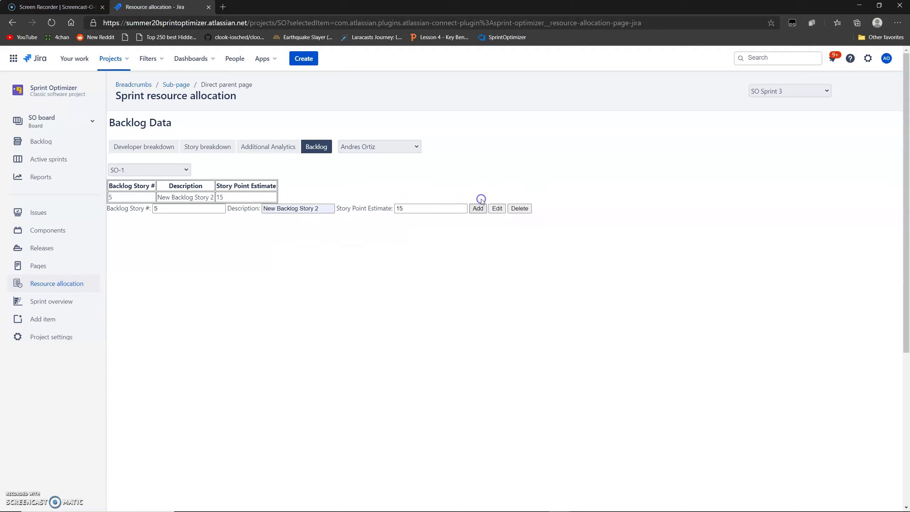
- Add backlog story 6 with the same description and a 10-point estimate
click(181, 207)
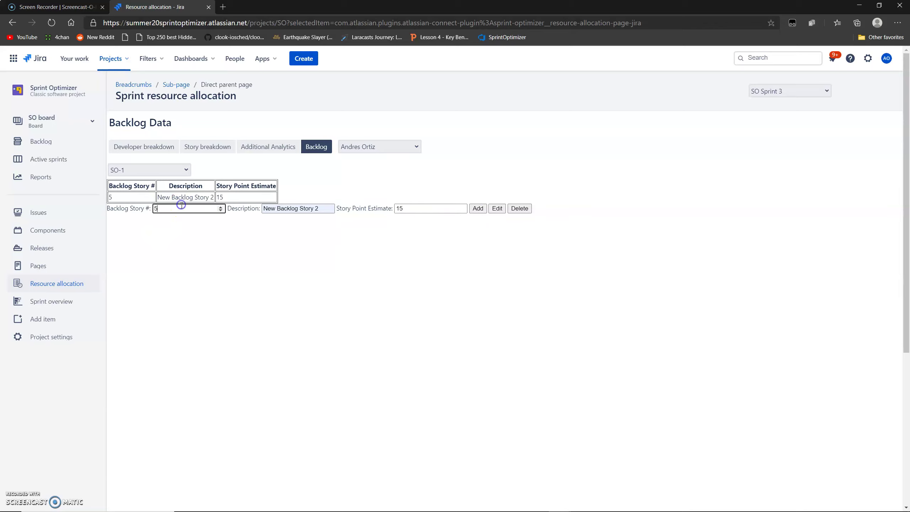
click(409, 208)
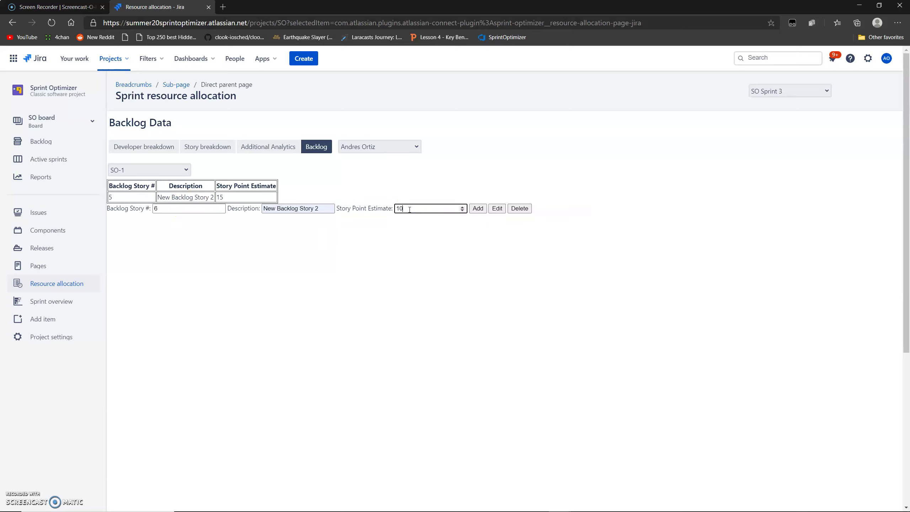
click(478, 208)
click(145, 198)
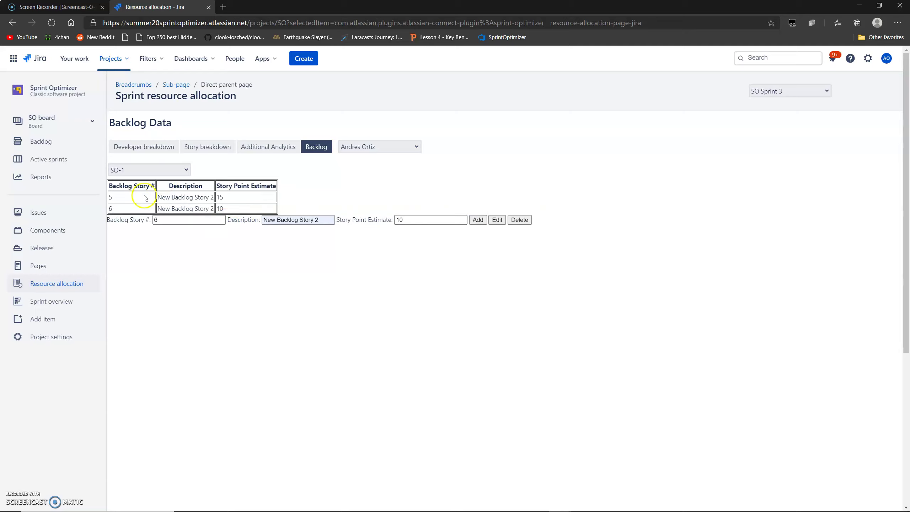
- Load backlog story 5 into the form and rename its description to 'New Backlog Story 5'
click(173, 195)
click(497, 219)
click(199, 223)
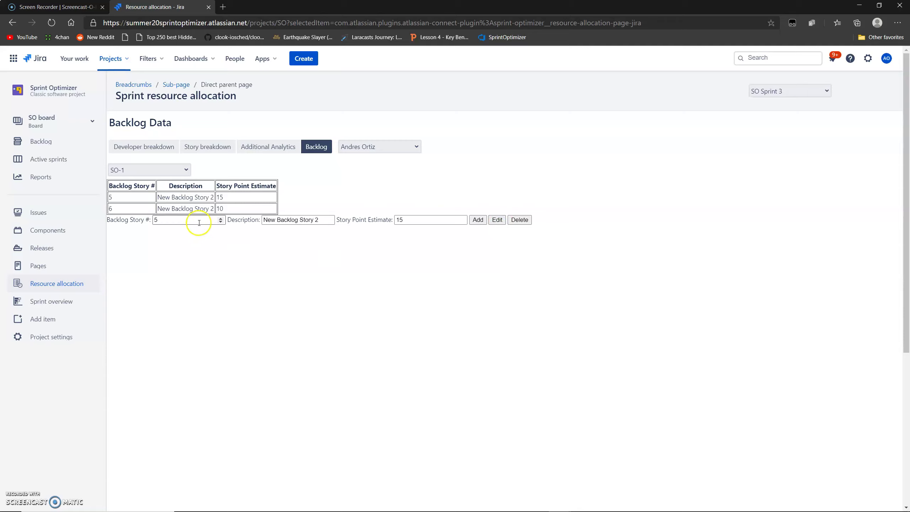
click(322, 222)
key(BackSpace)
text(5)
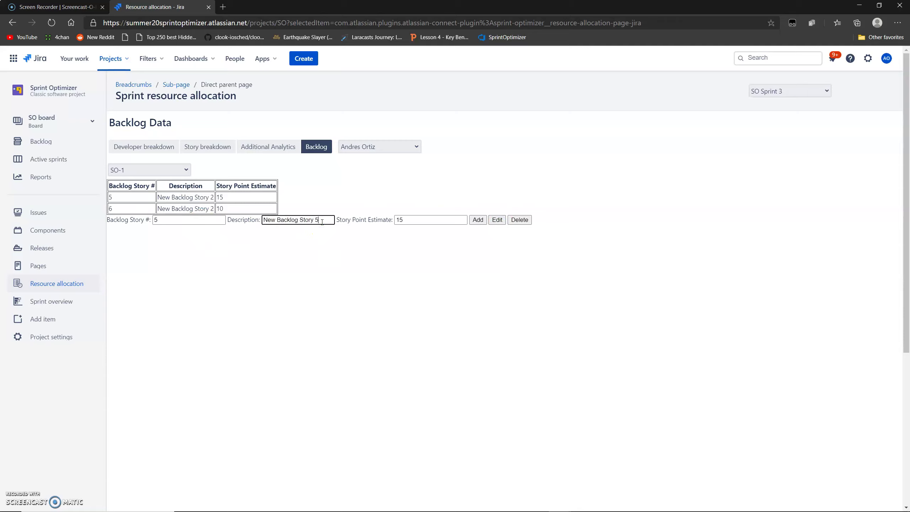
- Set its estimate to 5 and story number to 1, save the edit, then delete the story
double_click(411, 217)
text(5)
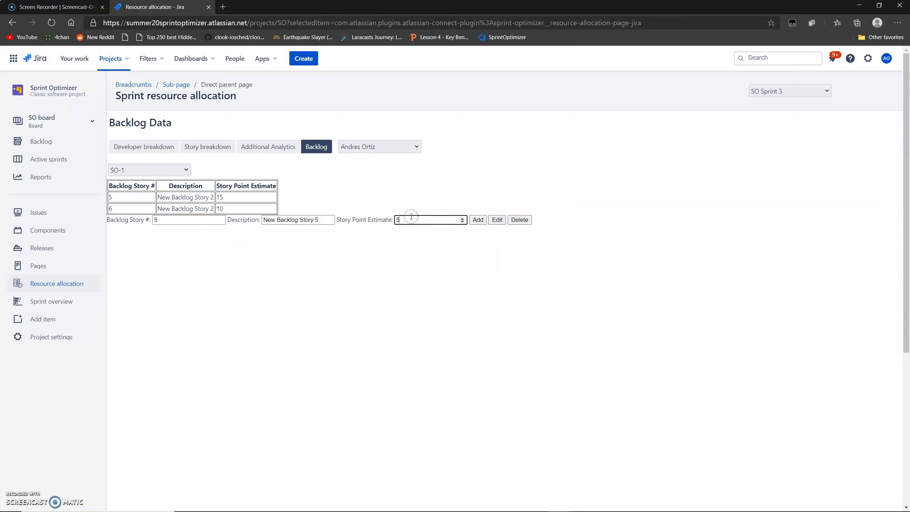
click(202, 219)
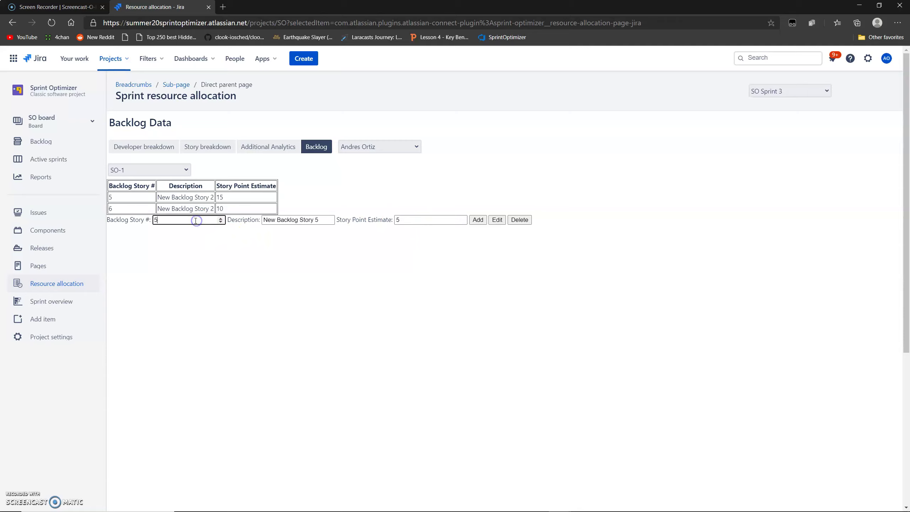
key(BackSpace)
text(1)
click(497, 219)
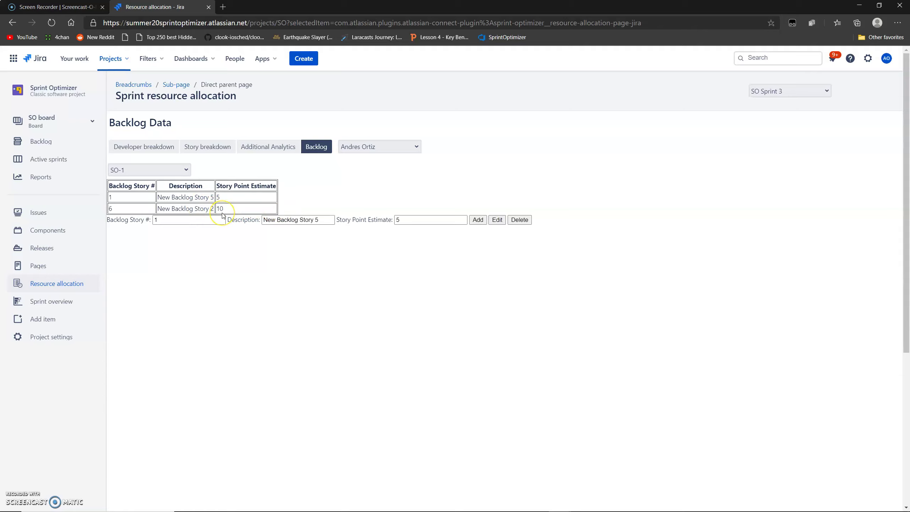
click(520, 220)
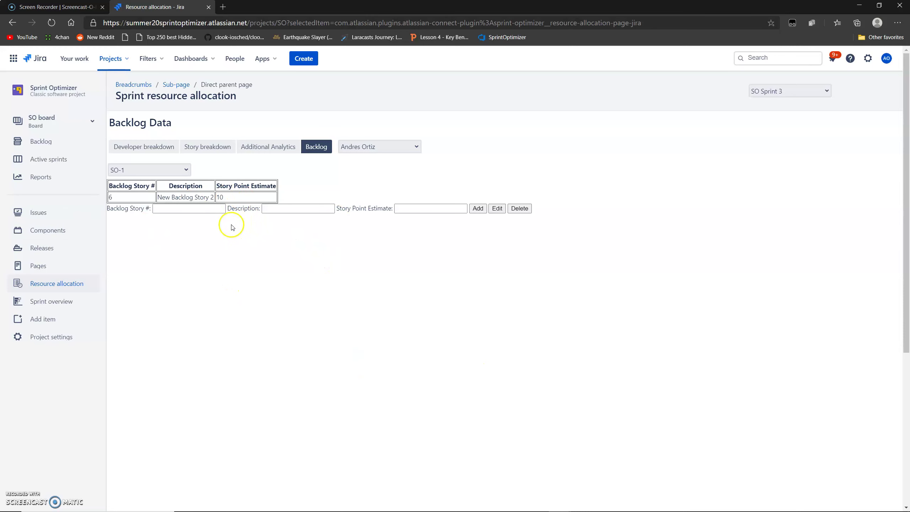
- Go through Story breakdown to the Developer breakdown table of stories and sub-tasks
click(211, 146)
click(147, 147)
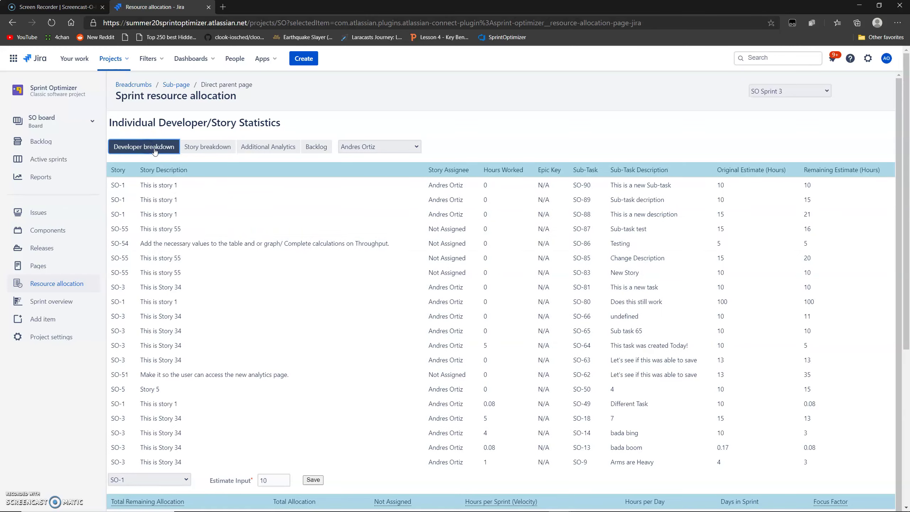